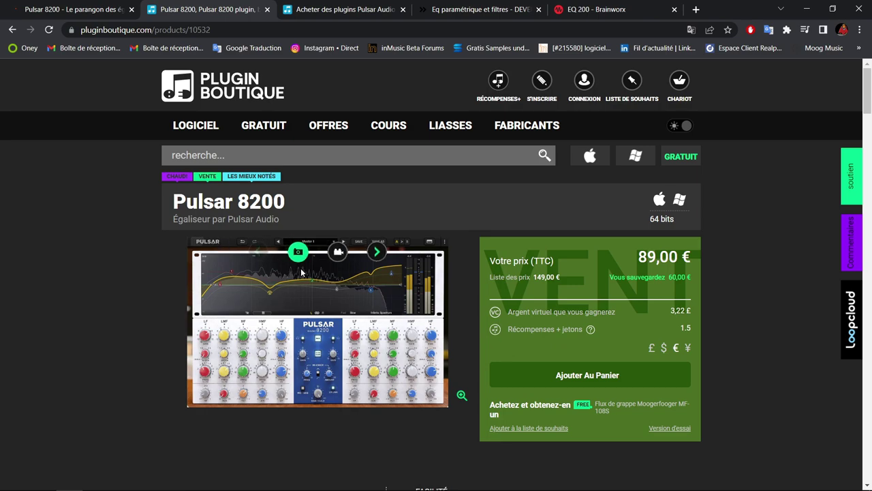
Review the Pulsar 8200 product page and browse the Pulsar Audio plugins with their prices on Plugin Boutique
{"action": "scroll", "coordinate": [300, 271], "scroll_direction": "down", "scroll_amount": 6}
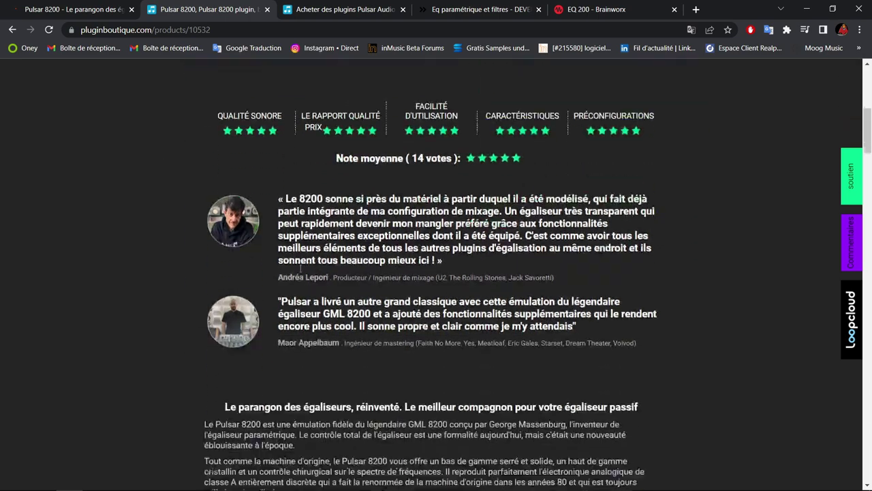
{"action": "scroll", "coordinate": [300, 269], "scroll_direction": "down", "scroll_amount": 6}
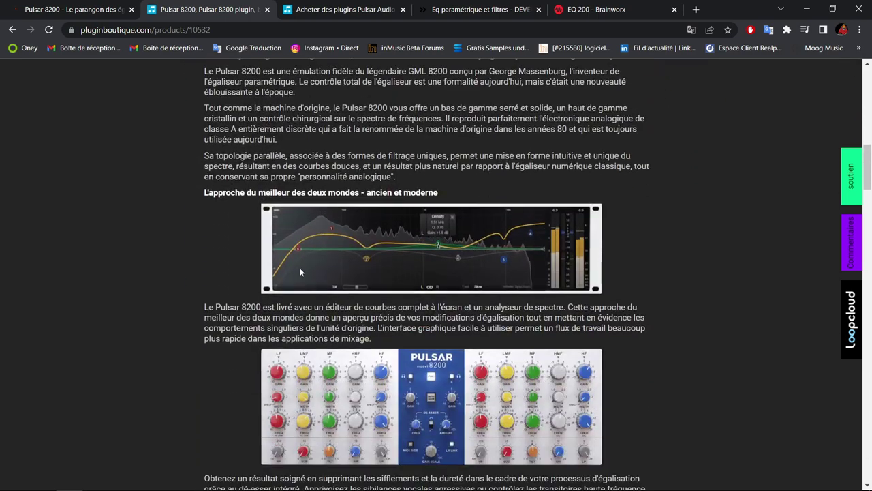
{"action": "scroll", "coordinate": [300, 269], "scroll_direction": "down", "scroll_amount": 3}
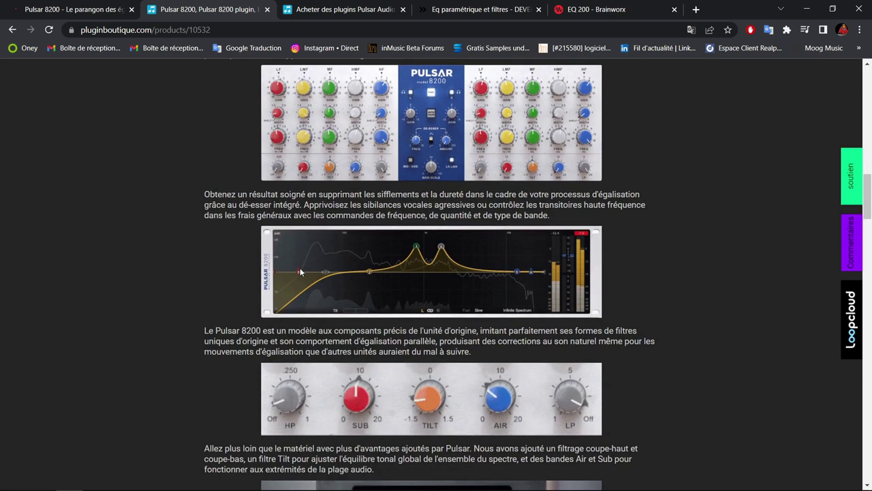
{"action": "key", "text": "ctrl+Tab"}
{"action": "scroll", "coordinate": [446, 298], "scroll_direction": "down", "scroll_amount": 2}
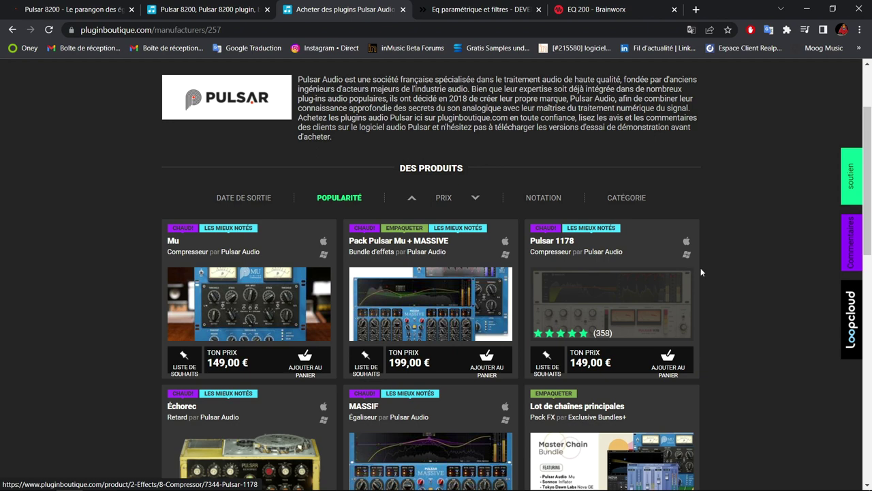
{"action": "scroll", "coordinate": [763, 265], "scroll_direction": "down", "scroll_amount": 3}
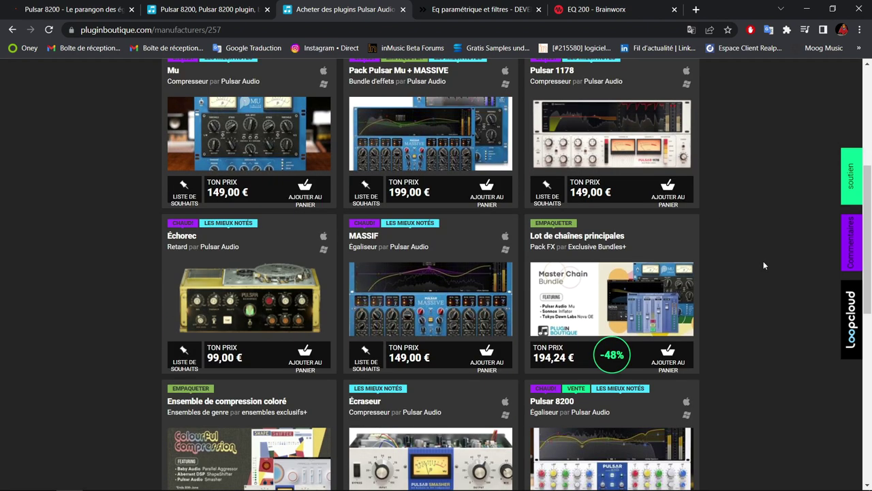
{"action": "scroll", "coordinate": [765, 265], "scroll_direction": "down", "scroll_amount": 2}
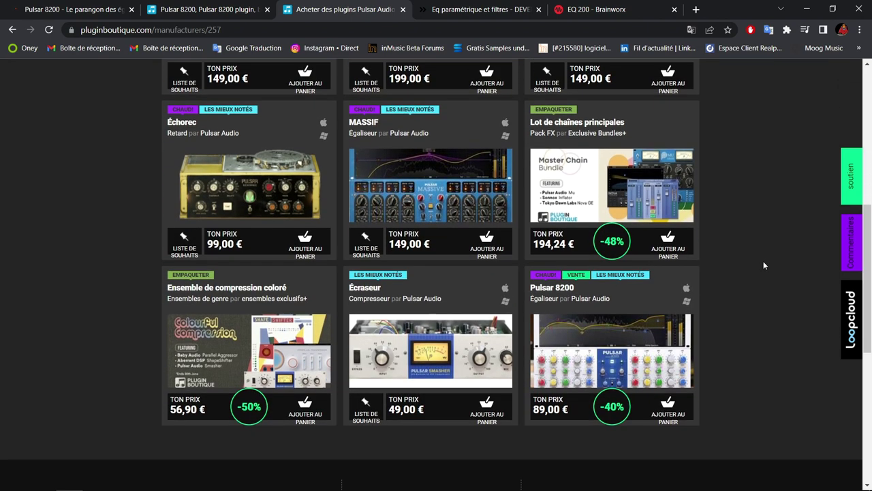
{"action": "scroll", "coordinate": [764, 265], "scroll_direction": "up", "scroll_amount": 4}
{"action": "scroll", "coordinate": [764, 265], "scroll_direction": "up", "scroll_amount": 2}
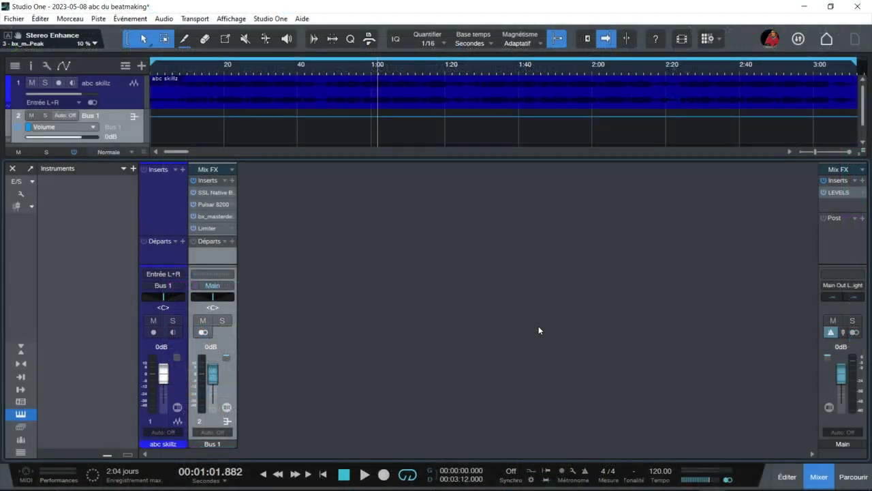
In Studio One, play the song from the start with Bus 1's inserts bypassed, and re-enable them during playback to compare
{"action": "key", "text": "Home"}
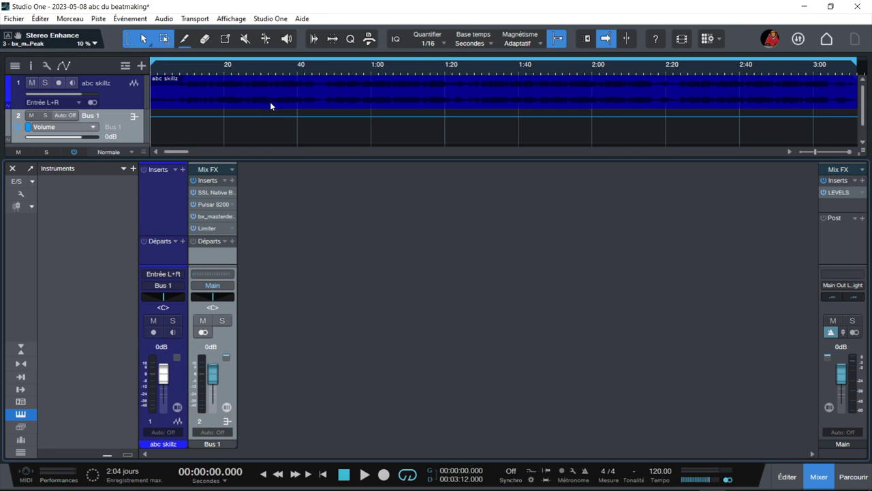
{"action": "left_click", "coordinate": [193, 181]}
{"action": "key", "text": "space"}
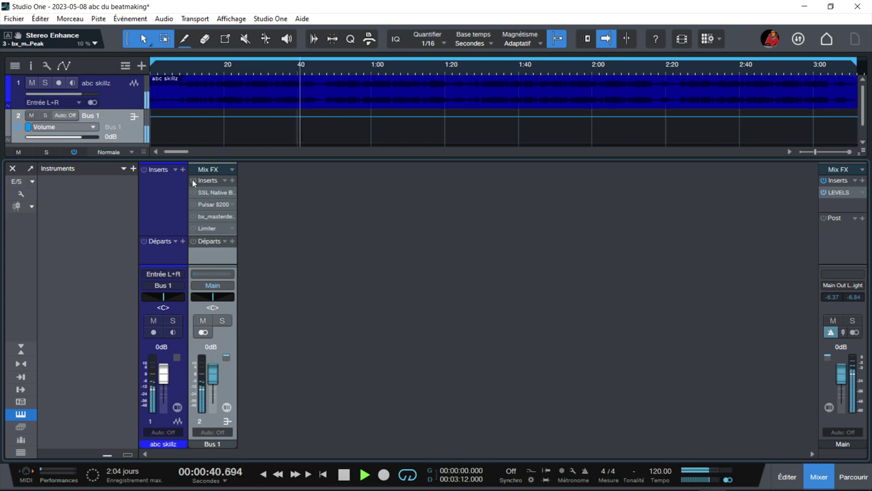
{"action": "left_click", "coordinate": [193, 181]}
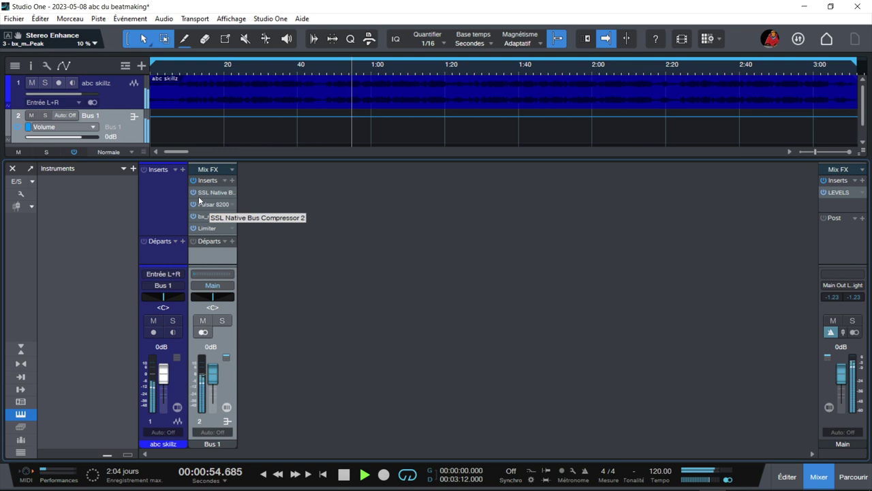
{"action": "key", "text": "space"}
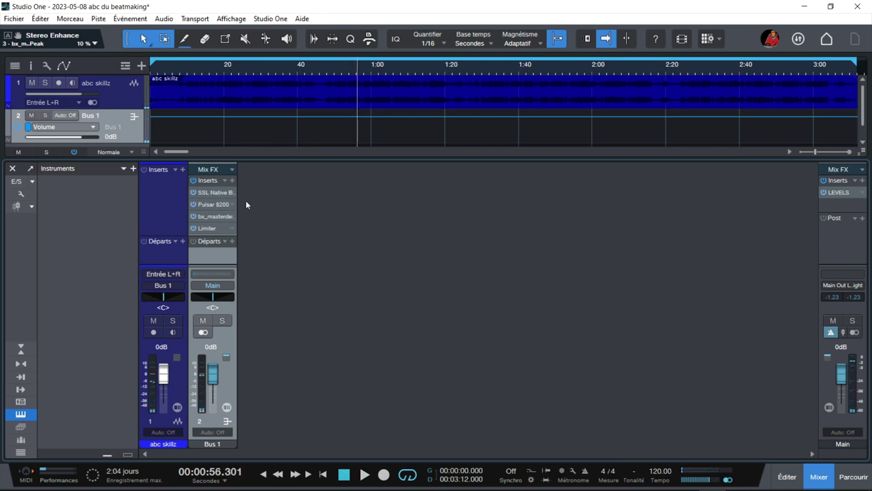
Inspect Bus 1's plugin chain from SSL Native Bus Compressor 2 through Pulsar 8200, bx_masterdesk True Peak at 100% size, and Limiter
{"action": "left_click", "coordinate": [214, 193]}
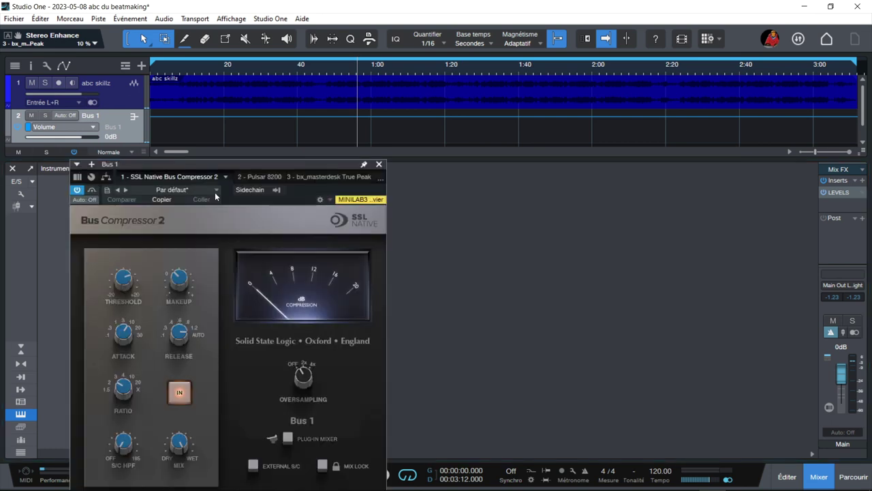
{"action": "left_click_drag", "start_coordinate": [286, 165], "coordinate": [267, 28]}
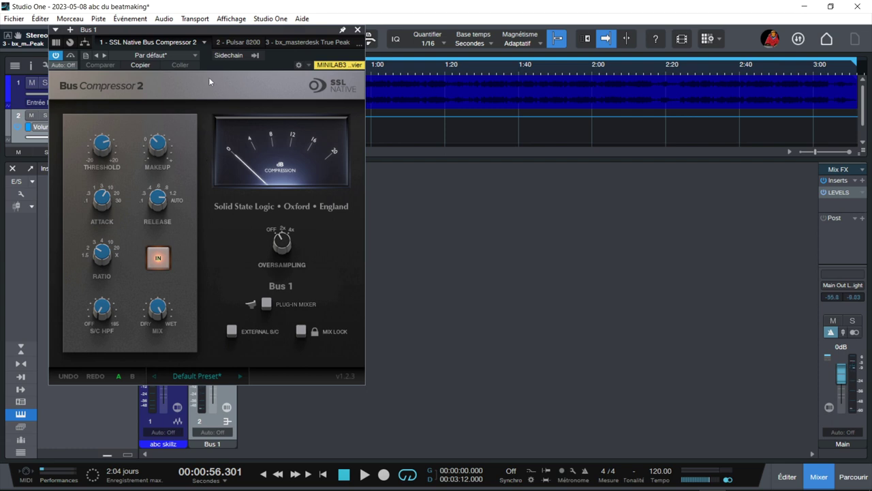
{"action": "left_click", "coordinate": [233, 43]}
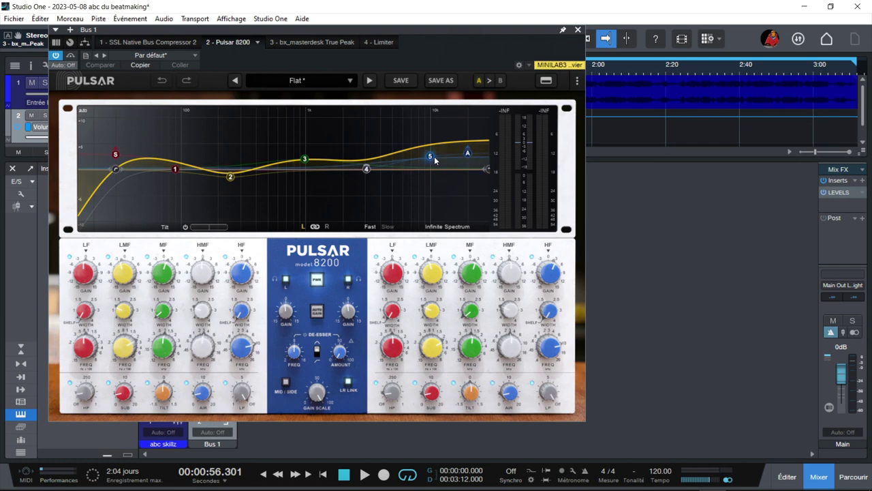
{"action": "mouse_move", "coordinate": [447, 176]}
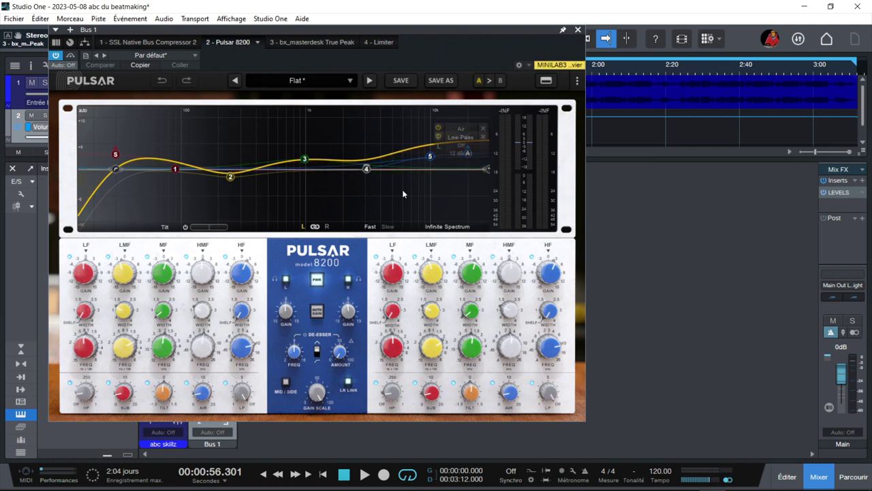
{"action": "left_click", "coordinate": [306, 43]}
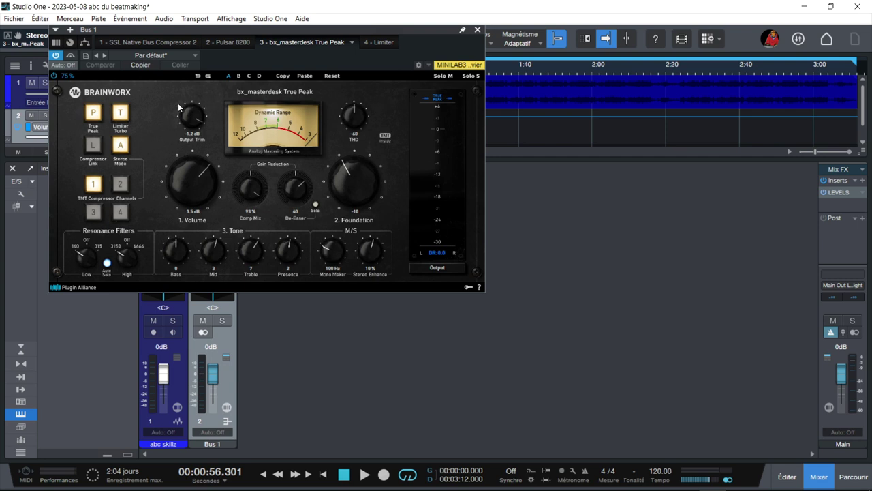
{"action": "left_click", "coordinate": [64, 74]}
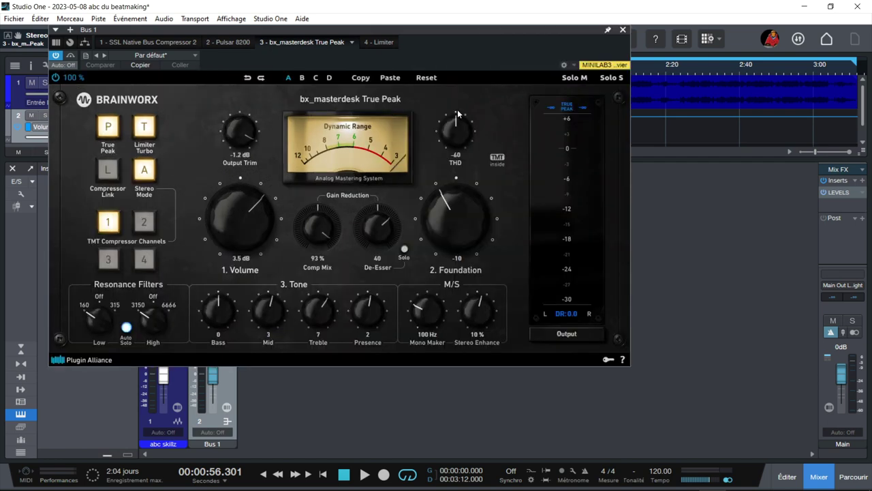
{"action": "left_click", "coordinate": [383, 43]}
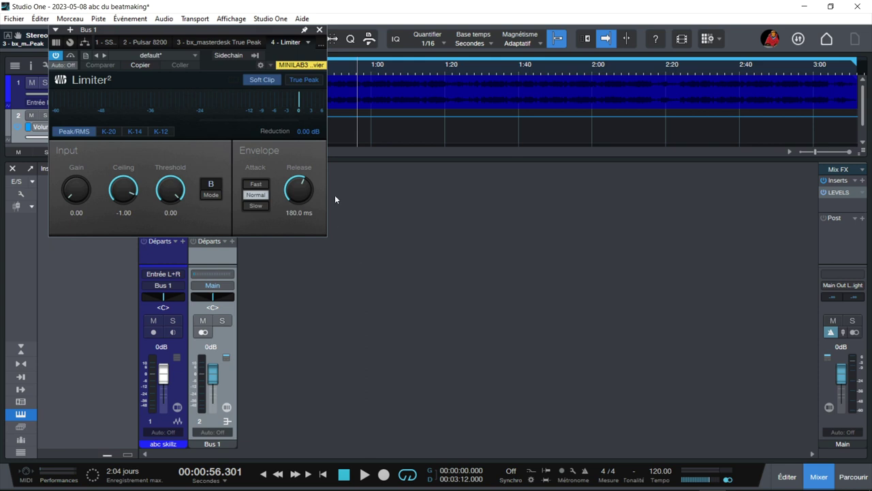
Return to the Pulsar 8200 and hide its curve display, and show the display again
{"action": "left_click", "coordinate": [244, 41]}
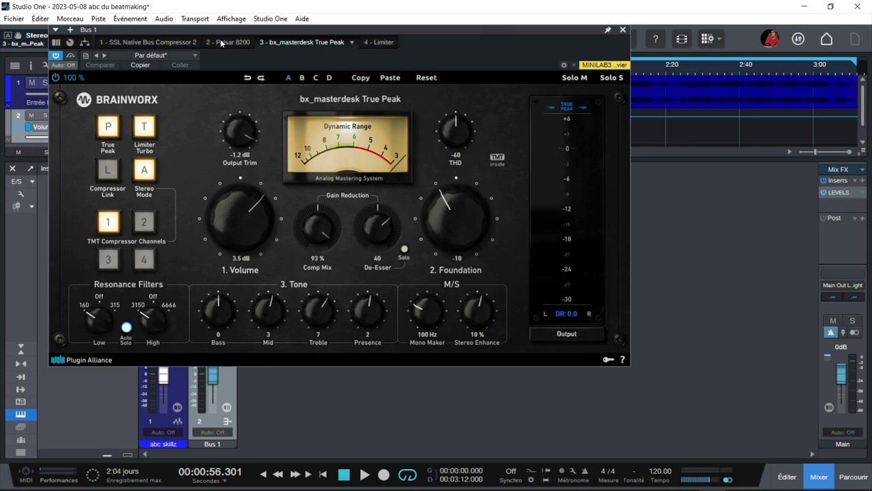
{"action": "left_click", "coordinate": [222, 42]}
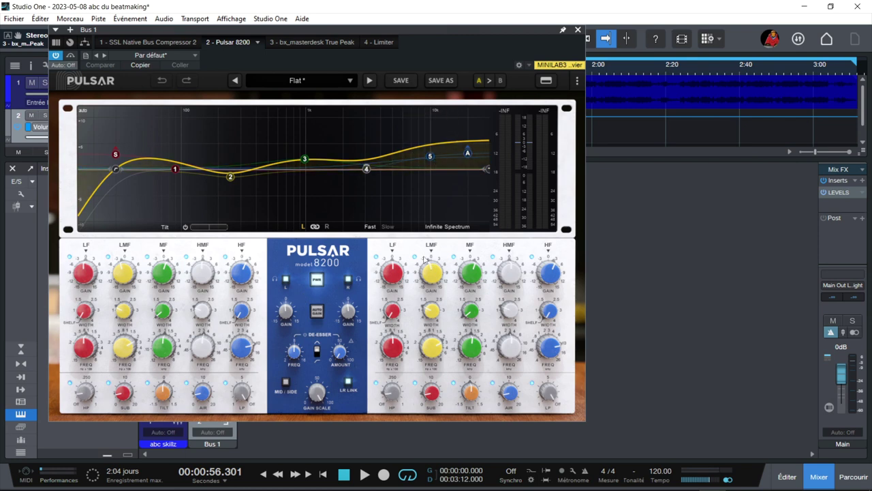
{"action": "left_click", "coordinate": [547, 81]}
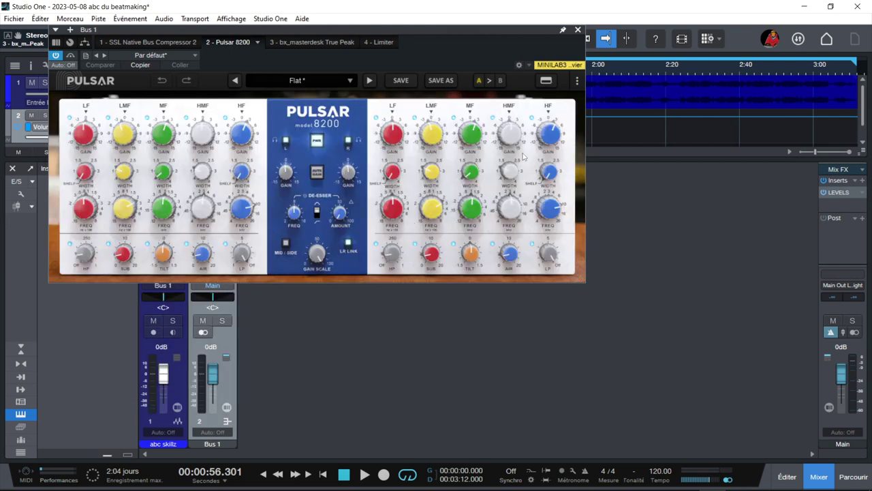
{"action": "left_click", "coordinate": [546, 83]}
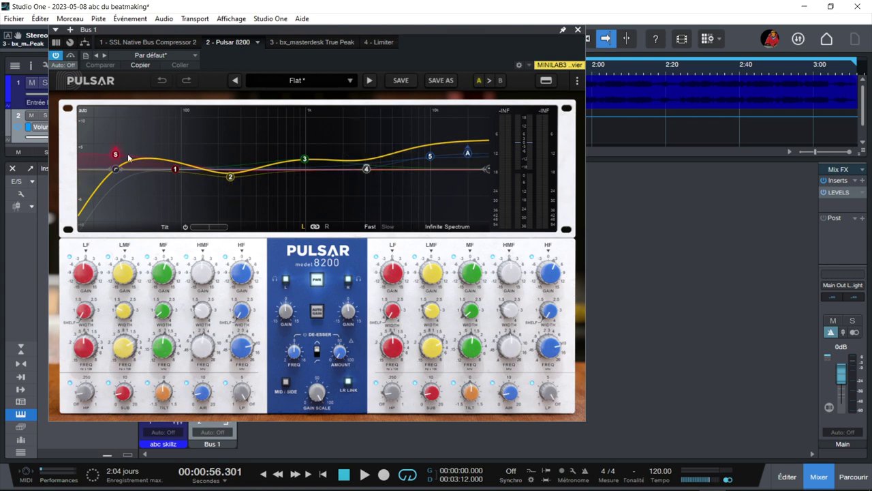
Adjust the gain of the Sub band on the Pulsar 8200's EQ curve
{"action": "mouse_move", "coordinate": [116, 157]}
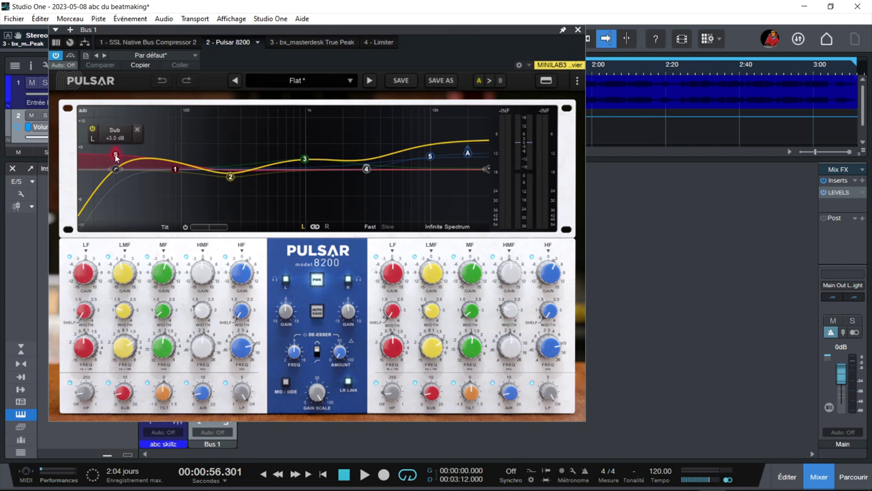
{"action": "left_click_drag", "start_coordinate": [115, 148], "coordinate": [117, 159]}
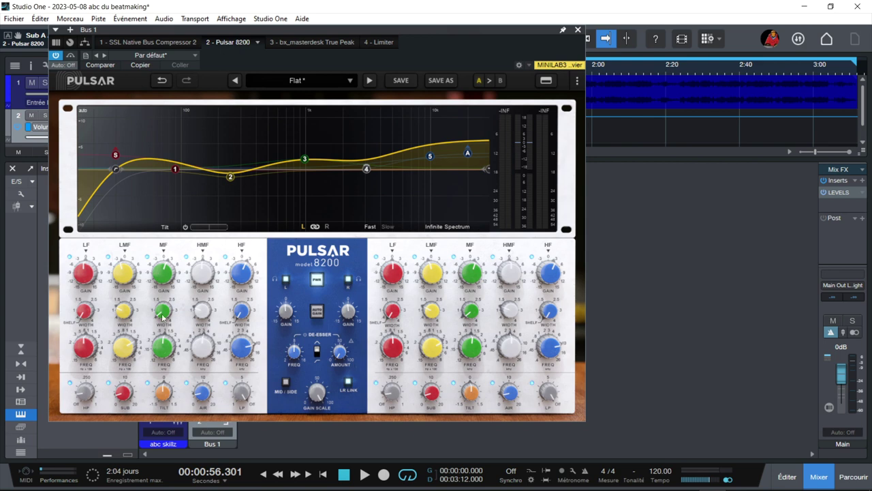
Set the Pulsar 8200's MF band to Q 4.0 with a gain of -15 dB at 911 Hz
{"action": "left_click_drag", "start_coordinate": [162, 315], "coordinate": [175, 152]}
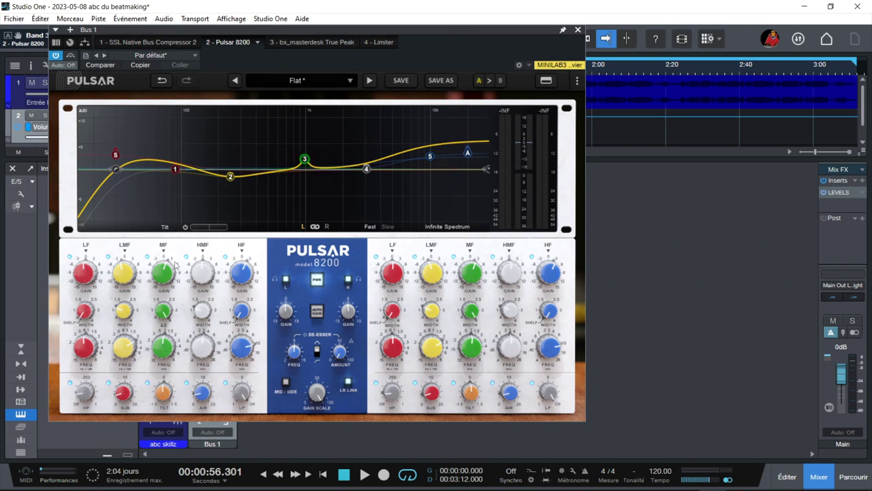
{"action": "left_click_drag", "start_coordinate": [163, 277], "coordinate": [177, 379]}
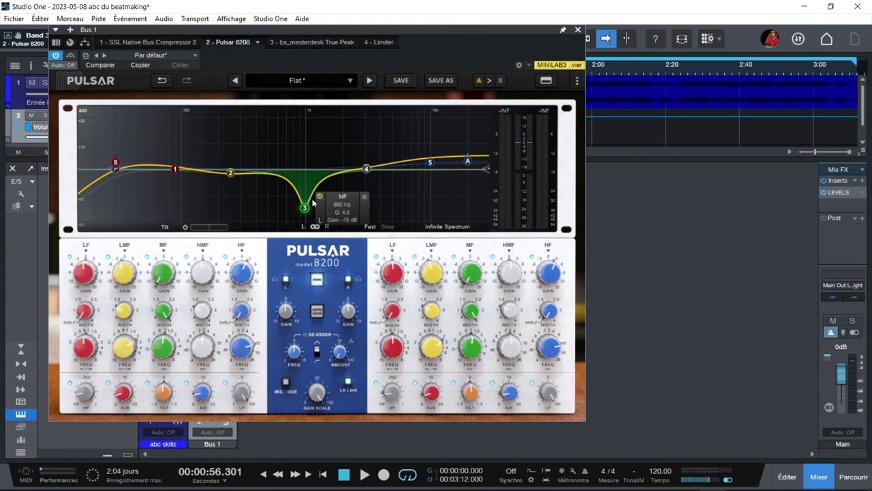
{"action": "mouse_move", "coordinate": [305, 208]}
{"action": "left_mouse_down"}
{"action": "mouse_move", "coordinate": [292, 210]}
{"action": "mouse_move", "coordinate": [300, 208]}
{"action": "left_mouse_up"}
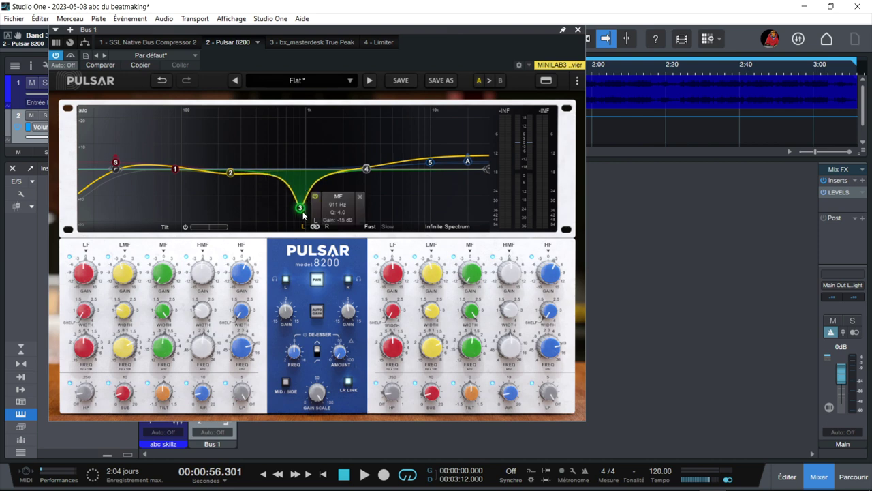
Bring the MF band back to a gentle boost at 990 Hz and widen its bell
{"action": "left_click_drag", "start_coordinate": [300, 206], "coordinate": [307, 156]}
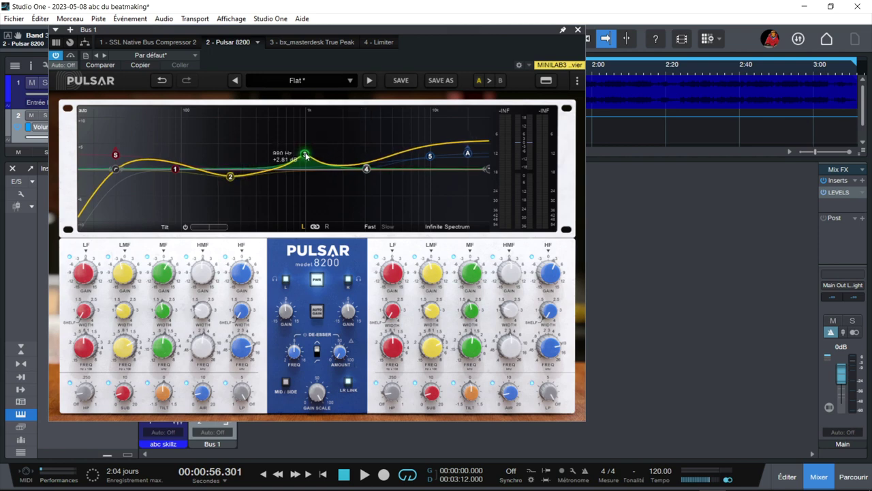
{"action": "scroll", "coordinate": [305, 155], "scroll_direction": "down", "scroll_amount": 5}
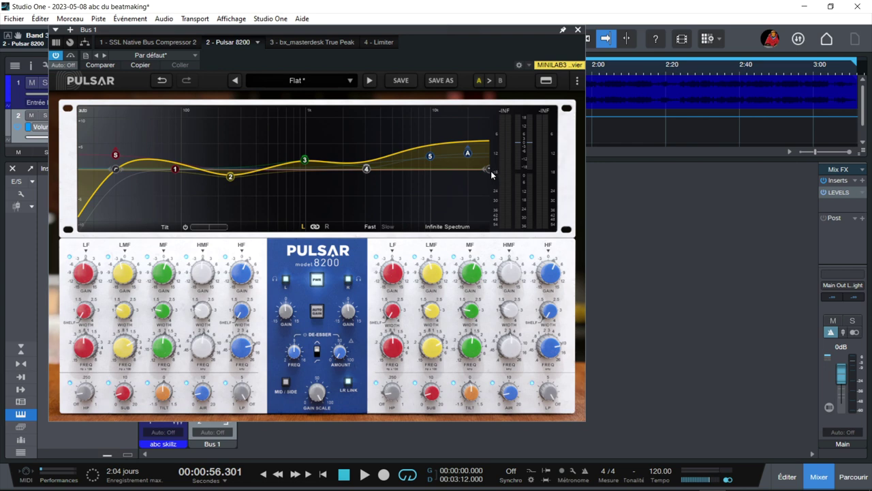
Play the song while trying a higher Pulsar 8200 output gain, stop playback, and bring the gain to +0.40 dB
{"action": "key", "text": "space"}
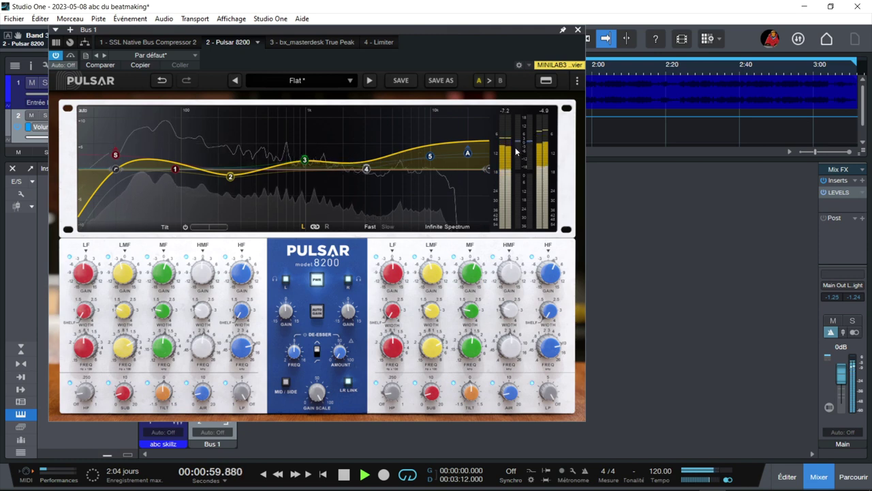
{"action": "left_click_drag", "start_coordinate": [290, 317], "coordinate": [286, 305]}
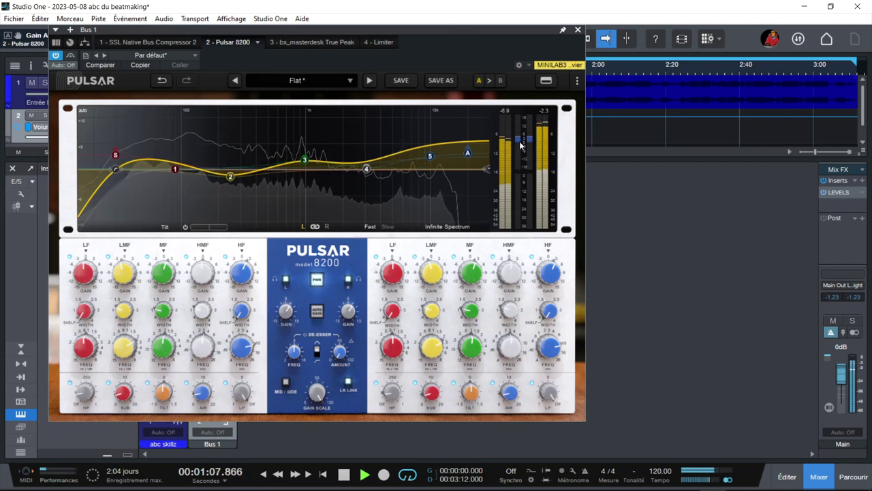
{"action": "key", "text": "space"}
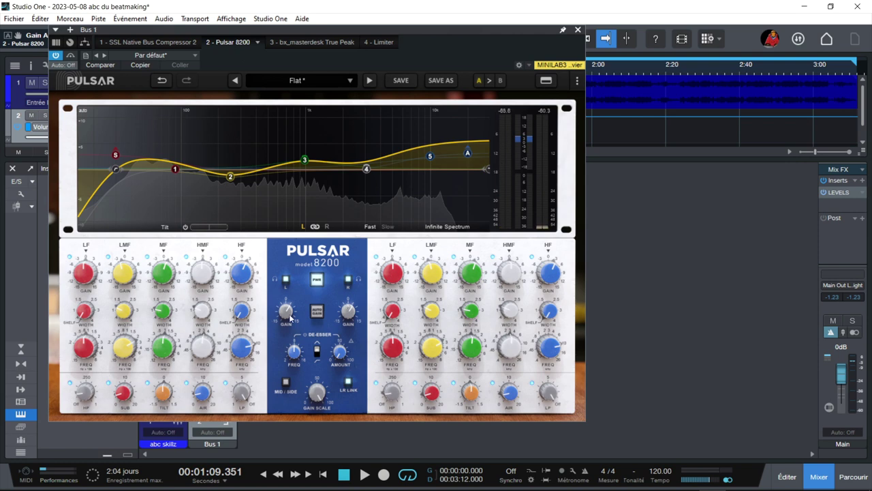
{"action": "mouse_move", "coordinate": [351, 314]}
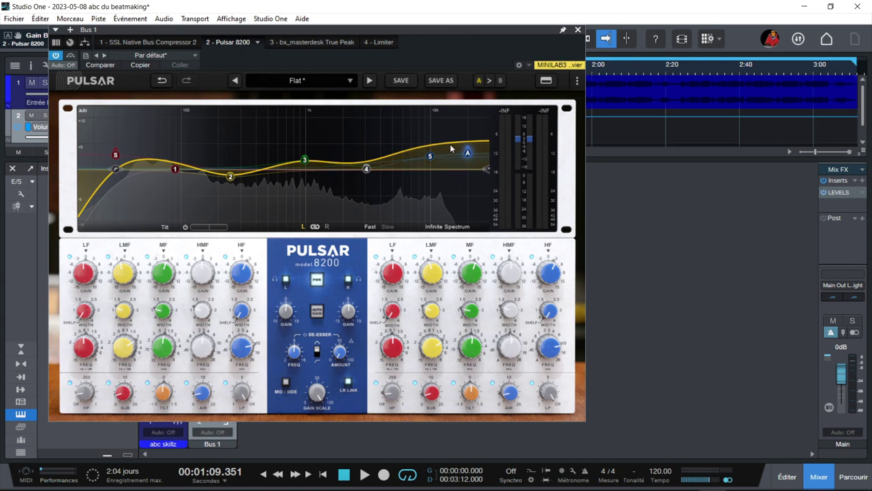
Move the Pulsar 8200 window aside to uncover Bus 1's insert list
{"action": "mouse_move", "coordinate": [151, 165]}
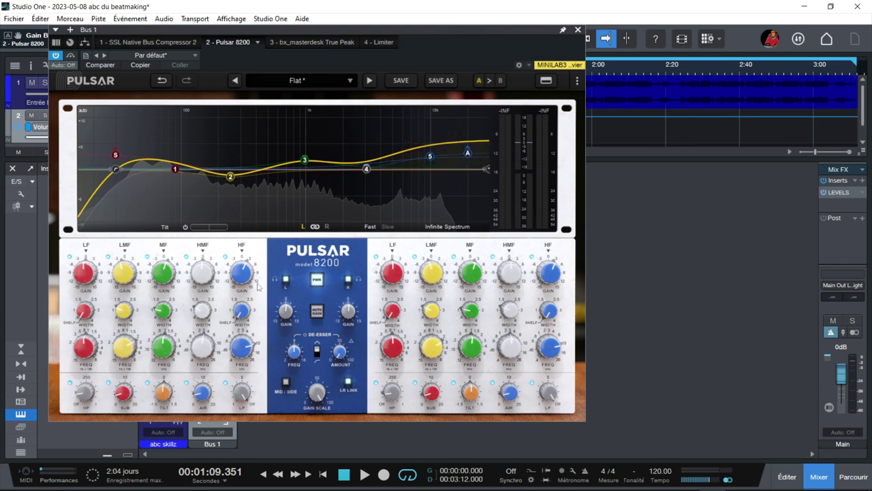
{"action": "left_click_drag", "start_coordinate": [443, 30], "coordinate": [655, 7]}
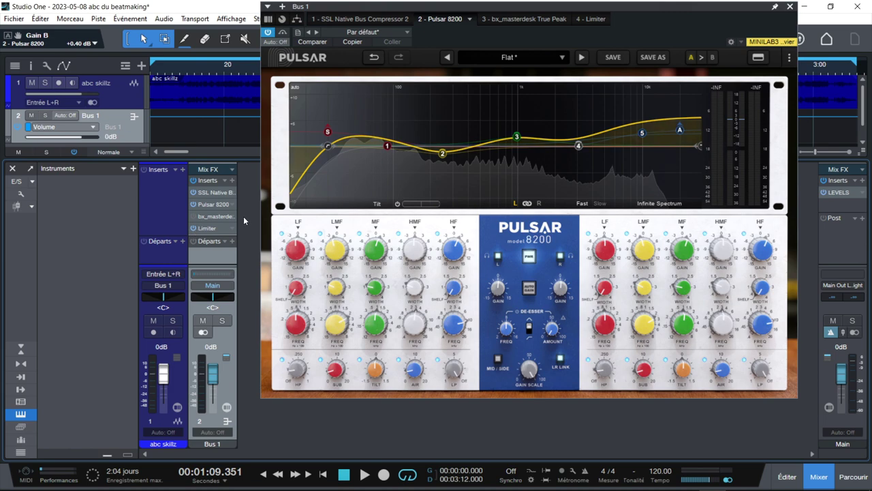
Play the song, recenter the Pulsar 8200 window, and set the LF band to -1.0 dB at about 100 Hz
{"action": "key", "text": "space"}
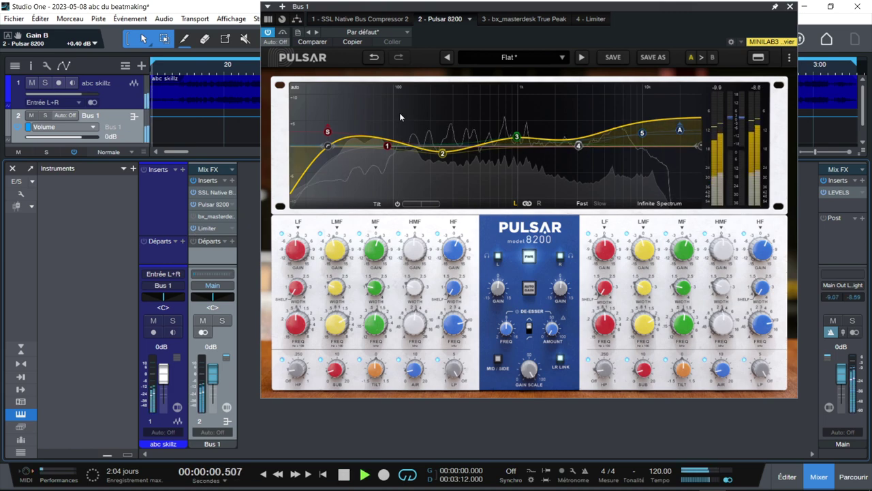
{"action": "left_click_drag", "start_coordinate": [502, 19], "coordinate": [437, 47]}
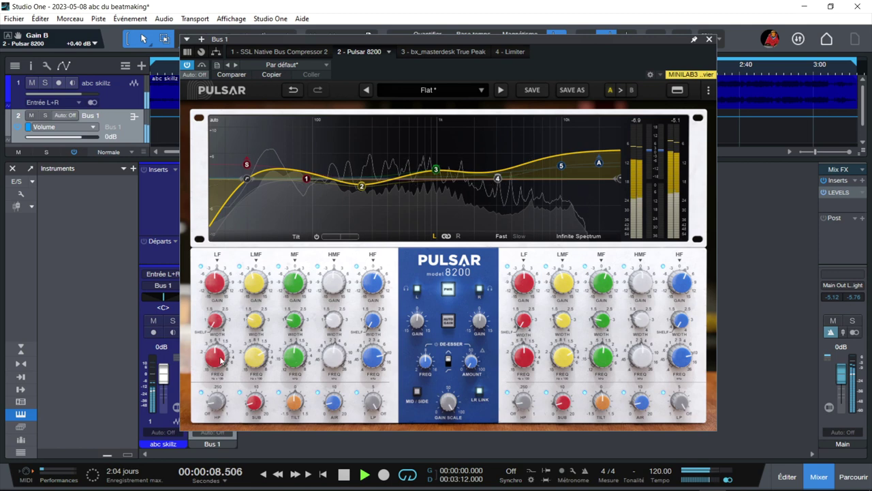
{"action": "mouse_move", "coordinate": [217, 366]}
{"action": "left_mouse_down"}
{"action": "mouse_move", "coordinate": [211, 358]}
{"action": "mouse_move", "coordinate": [208, 365]}
{"action": "left_mouse_up"}
{"action": "mouse_move", "coordinate": [212, 293]}
{"action": "left_mouse_down"}
{"action": "mouse_move", "coordinate": [213, 257]}
{"action": "mouse_move", "coordinate": [210, 328]}
{"action": "mouse_move", "coordinate": [215, 258]}
{"action": "mouse_move", "coordinate": [213, 294]}
{"action": "left_mouse_up"}
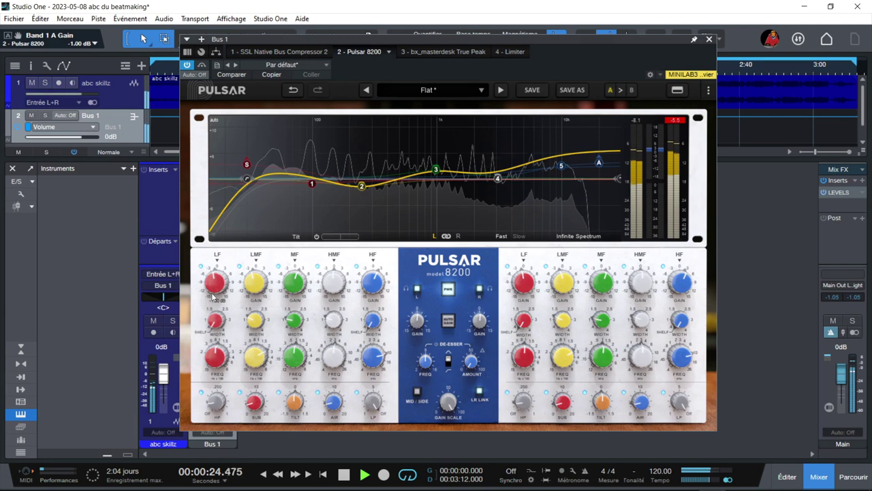
Raise the Sub amount to +3.7 dB and boost the HMF band to +6.50 dB during playback
{"action": "mouse_move", "coordinate": [265, 411]}
{"action": "left_mouse_down"}
{"action": "mouse_move", "coordinate": [261, 330]}
{"action": "mouse_move", "coordinate": [250, 404]}
{"action": "left_mouse_up"}
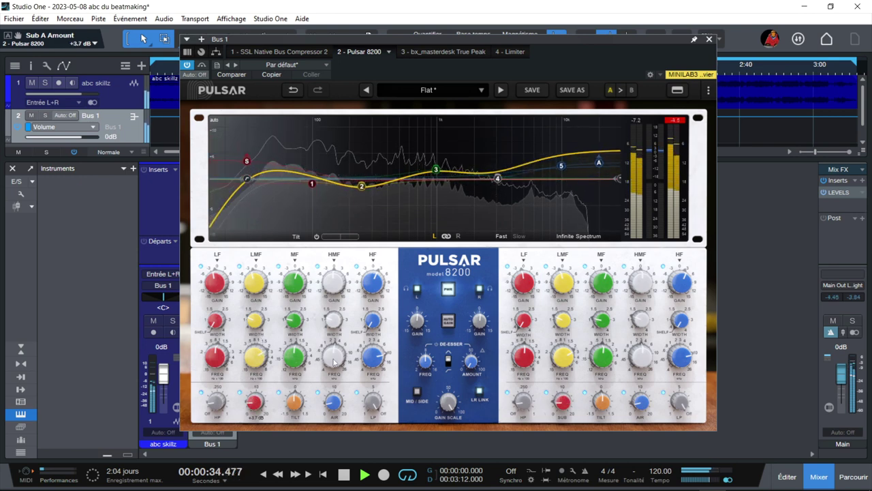
{"action": "left_click_drag", "start_coordinate": [333, 289], "coordinate": [339, 259]}
{"action": "scroll", "coordinate": [339, 262], "scroll_direction": "down", "scroll_amount": 1}
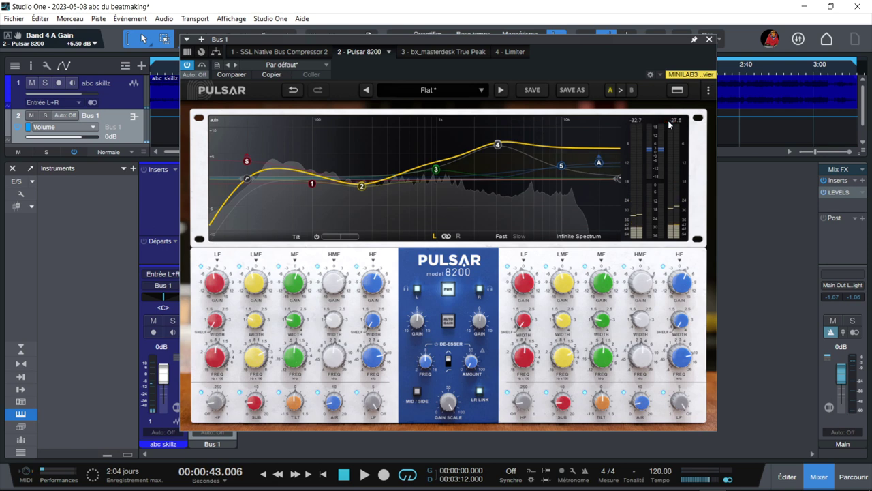
{"action": "left_click", "coordinate": [498, 145]}
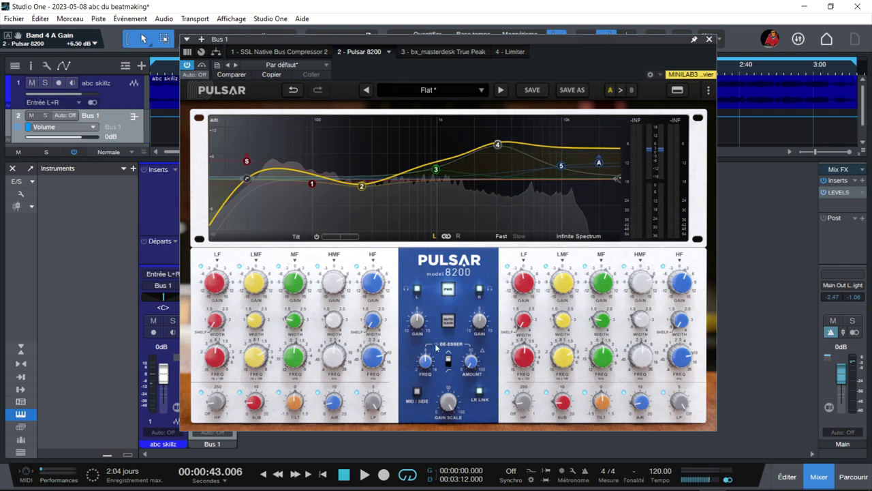
Lower the Pulsar 8200's output gain to -2.60 dB and turn on Auto Gain
{"action": "left_click_drag", "start_coordinate": [416, 328], "coordinate": [415, 337]}
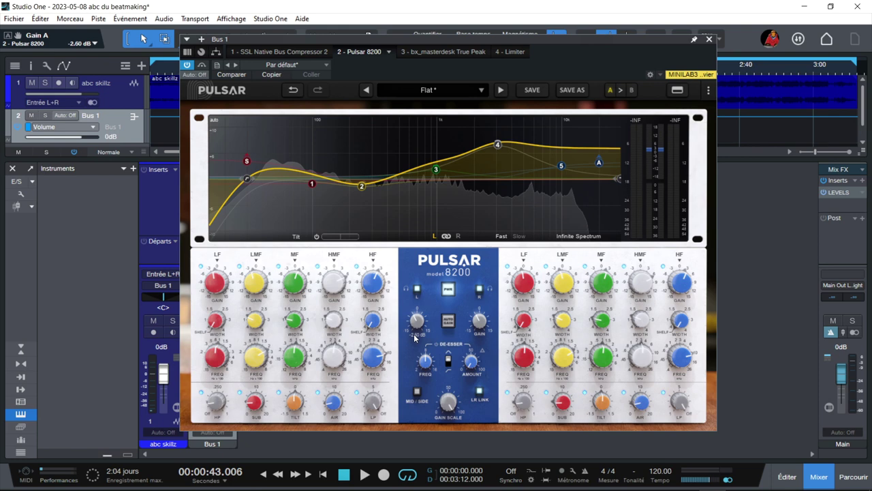
{"action": "left_click", "coordinate": [448, 322]}
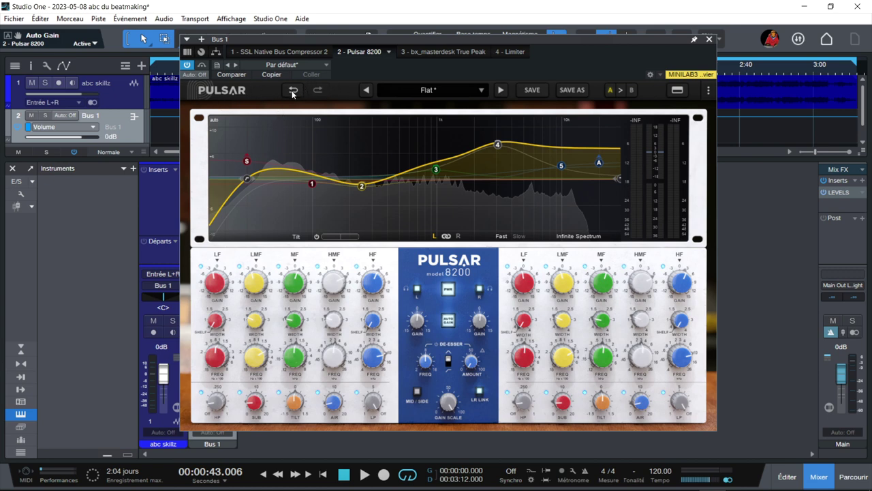
Browse the Pulsar 8200's preset categories and the presets they contain, including Guitar, Master, Snare and the artist banks
{"action": "left_click", "coordinate": [408, 89]}
{"action": "mouse_move", "coordinate": [421, 131]}
{"action": "mouse_move", "coordinate": [443, 112]}
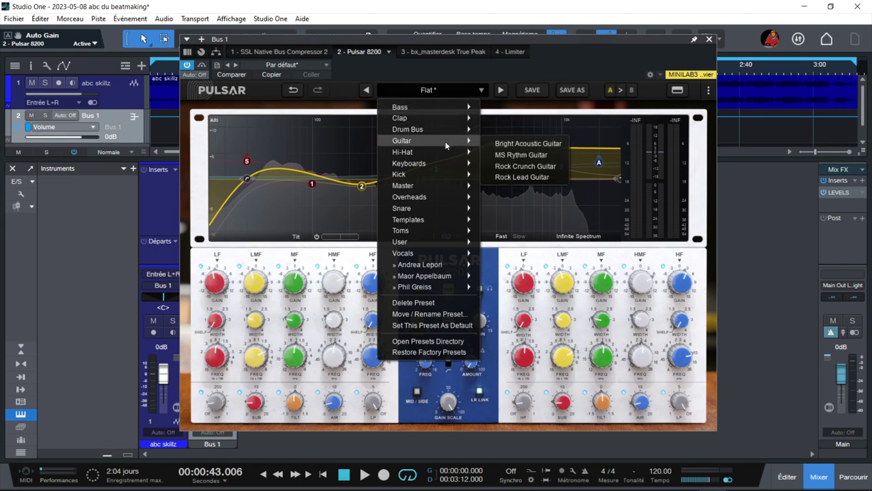
{"action": "mouse_move", "coordinate": [446, 162]}
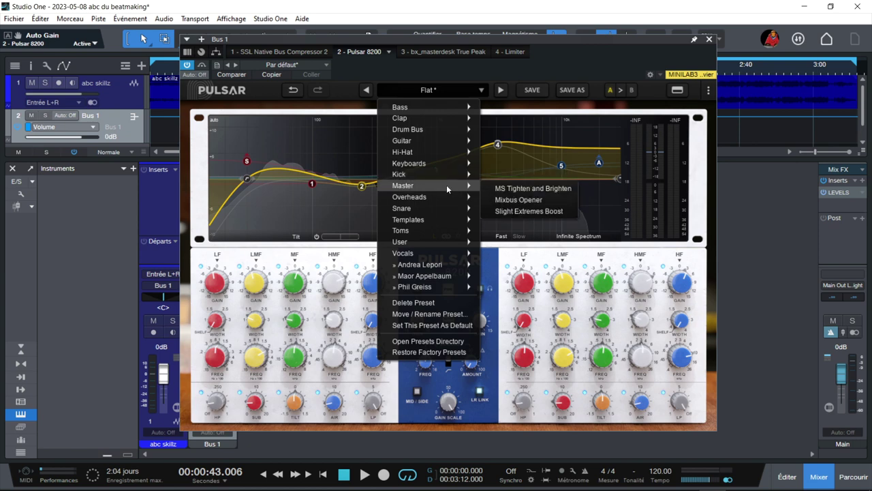
{"action": "mouse_move", "coordinate": [446, 203]}
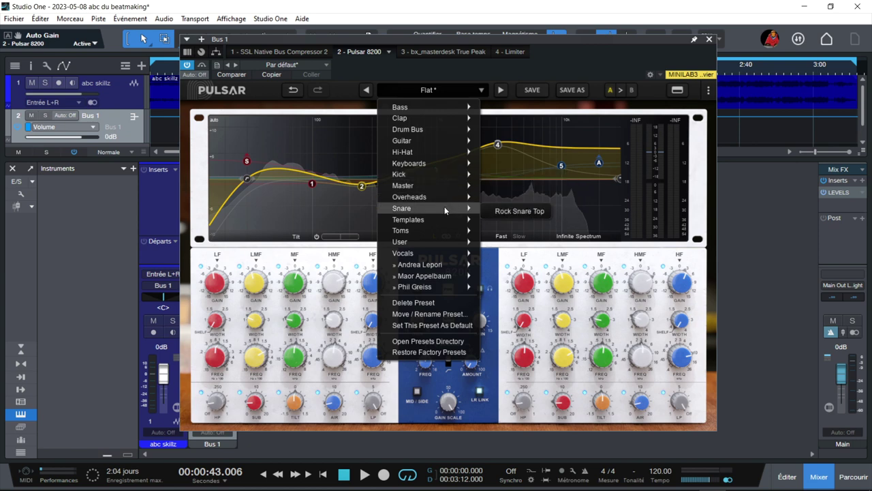
{"action": "mouse_move", "coordinate": [443, 220]}
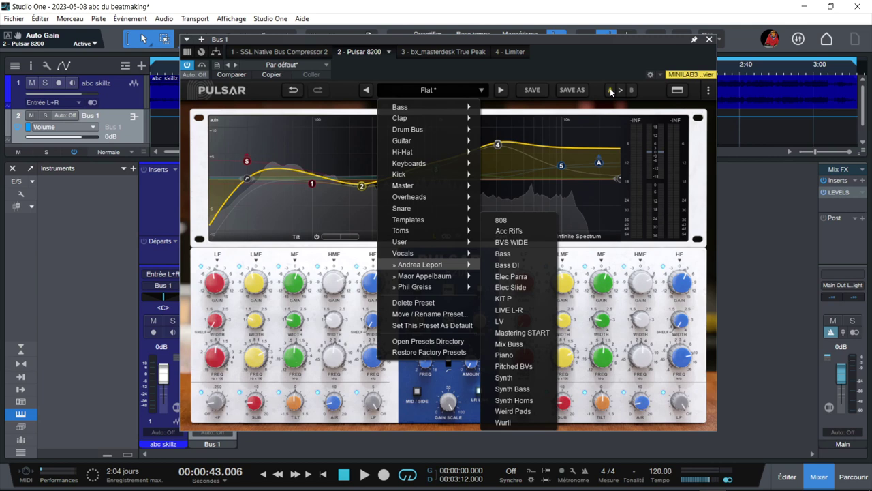
Close the preset list and compare the flat B setting with the current A setting
{"action": "left_click", "coordinate": [631, 90]}
{"action": "left_click", "coordinate": [631, 91]}
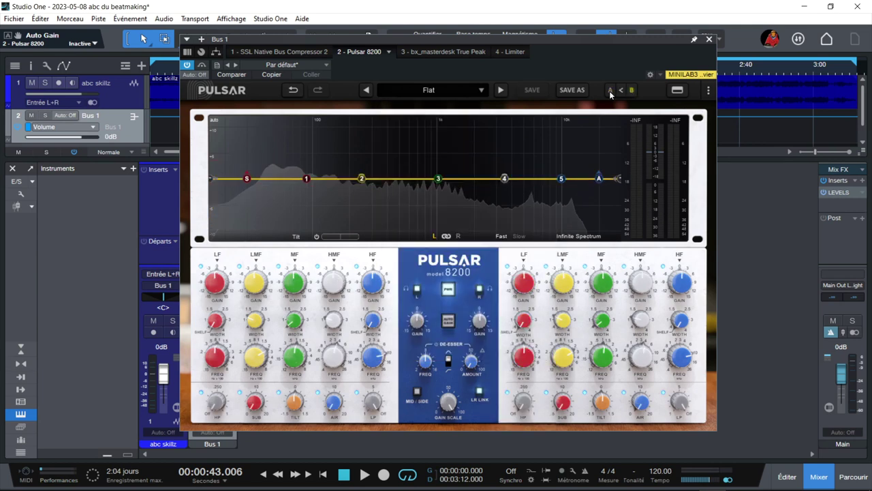
{"action": "left_click", "coordinate": [609, 91]}
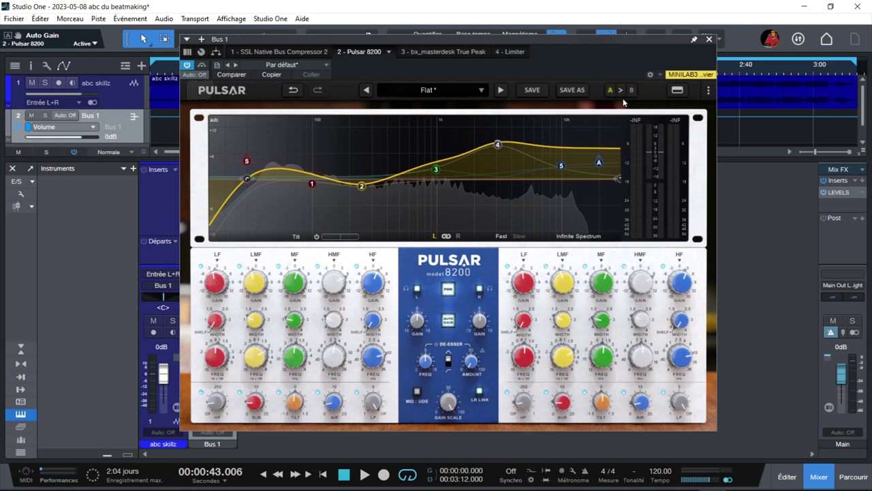
Reduce the HMF boost at 3.06 kHz and switch the plugin view from knobs only to curve only
{"action": "left_click_drag", "start_coordinate": [502, 145], "coordinate": [497, 167]}
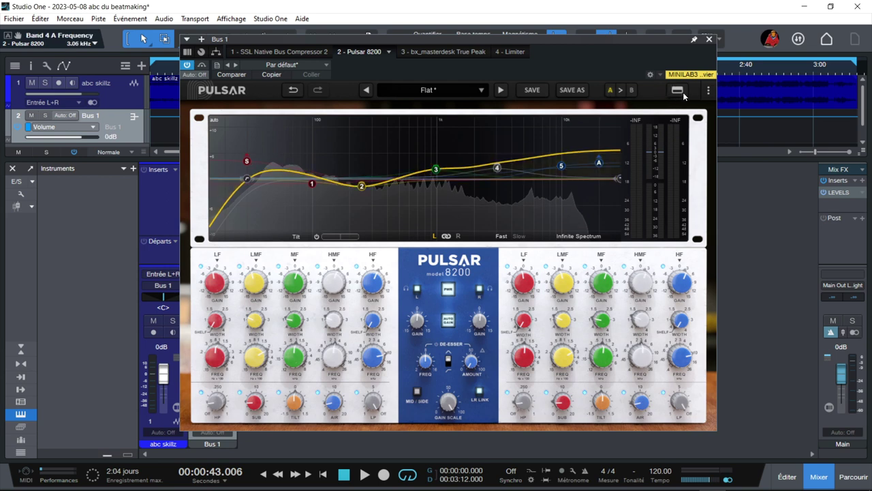
{"action": "left_click", "coordinate": [678, 91]}
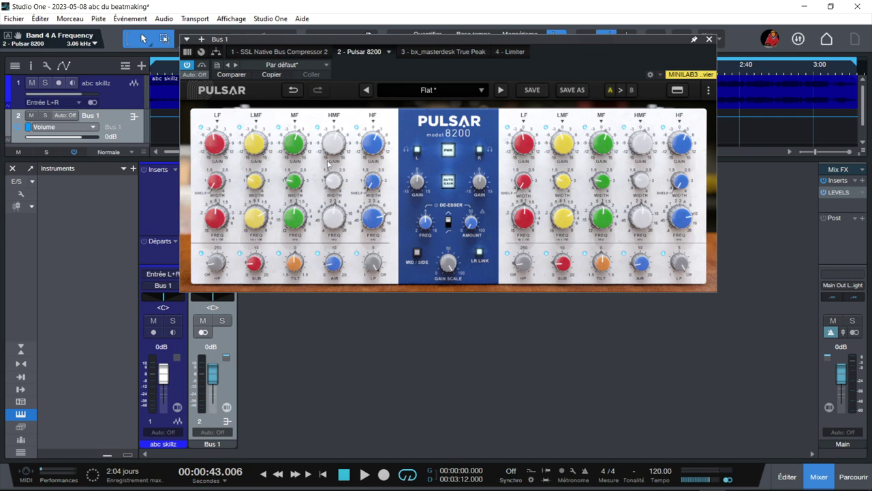
{"action": "left_click", "coordinate": [677, 90]}
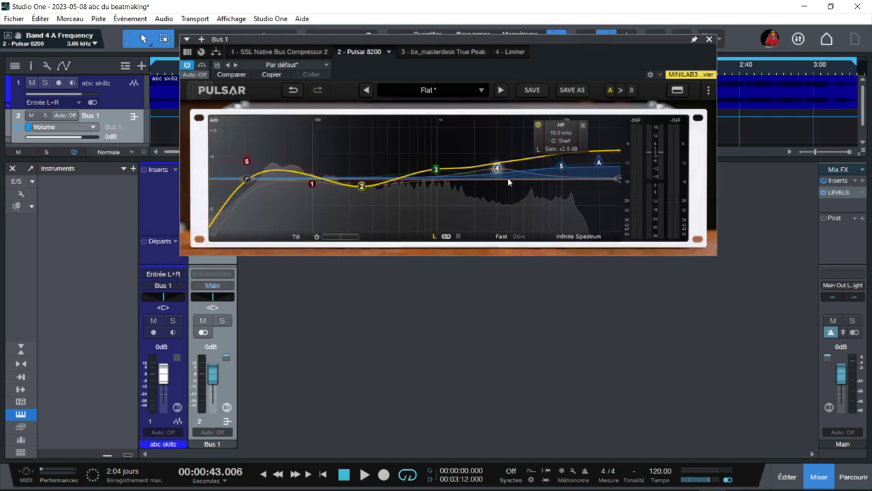
Shift the MF band to 688 Hz with a +3.1 dB gain and a Q of 1.2
{"action": "left_click", "coordinate": [439, 167]}
{"action": "left_click_drag", "start_coordinate": [439, 168], "coordinate": [417, 164]}
{"action": "scroll", "coordinate": [418, 168], "scroll_direction": "down", "scroll_amount": 5}
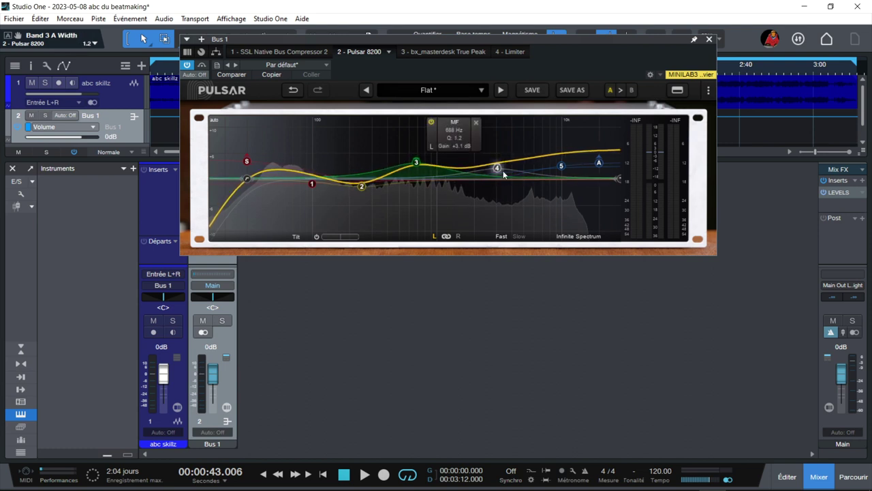
Lower the HMF band to -0.7 dB at about 3.1 kHz and set the MF band to 812 Hz, Q 0.68, +2.2 dB
{"action": "left_click_drag", "start_coordinate": [497, 168], "coordinate": [497, 185]}
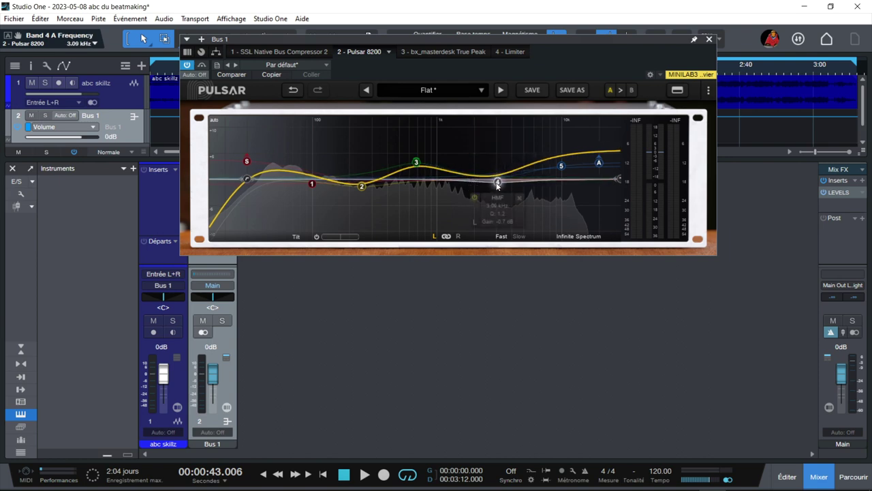
{"action": "scroll", "coordinate": [414, 169], "scroll_direction": "down", "scroll_amount": 2}
{"action": "left_click_drag", "start_coordinate": [415, 165], "coordinate": [421, 166]}
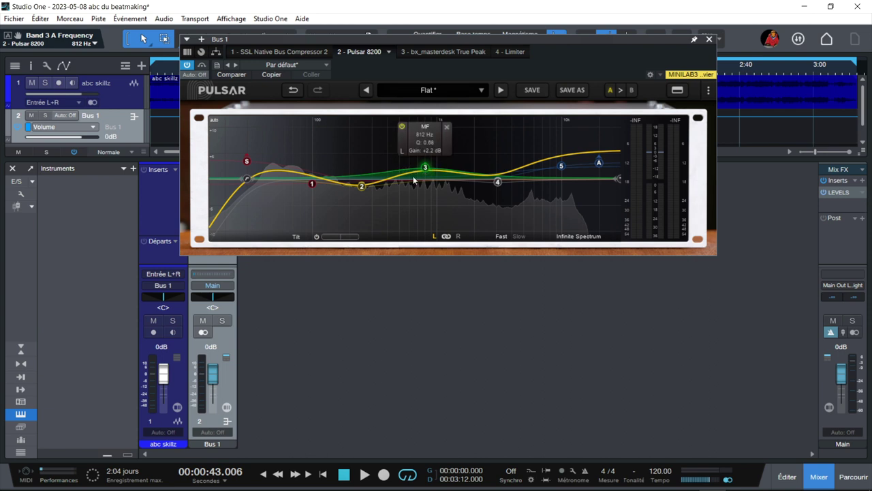
{"action": "scroll", "coordinate": [424, 173], "scroll_direction": "up", "scroll_amount": 2}
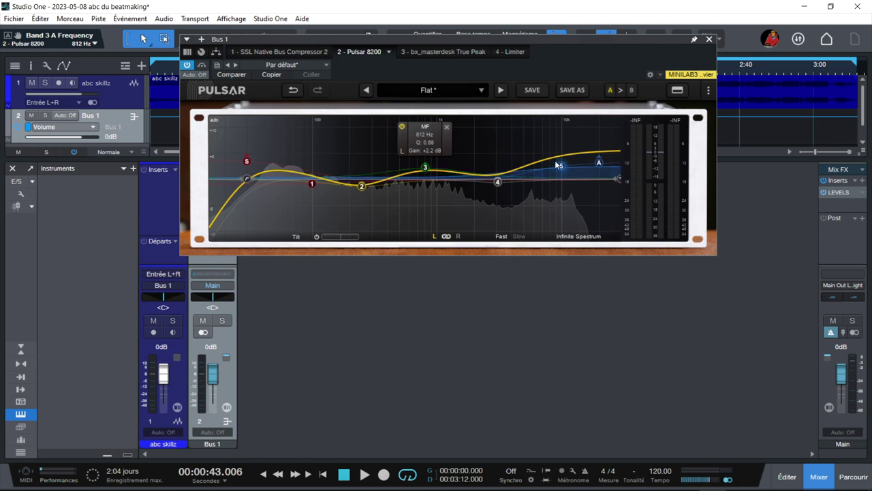
Restore the full plugin view and play the song, comparing Slow with Fast analysis and Infinite Spectrum off and on
{"action": "left_click", "coordinate": [677, 90]}
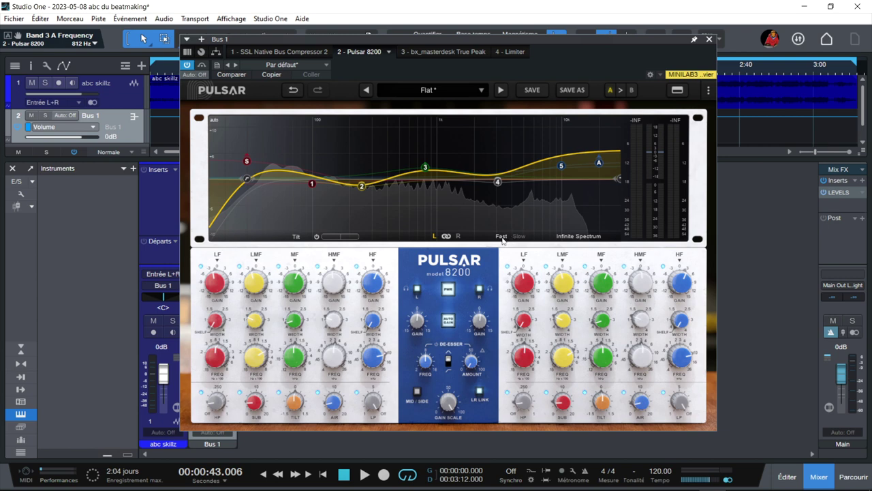
{"action": "key", "text": "space"}
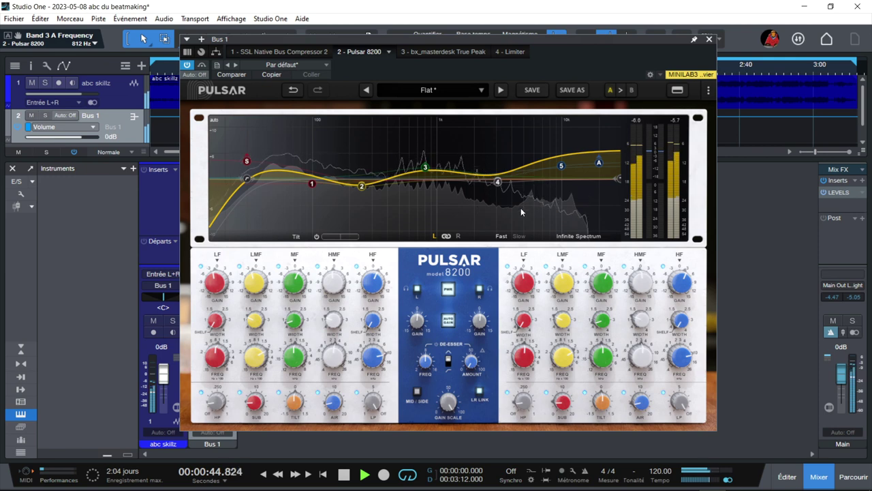
{"action": "left_click", "coordinate": [518, 236]}
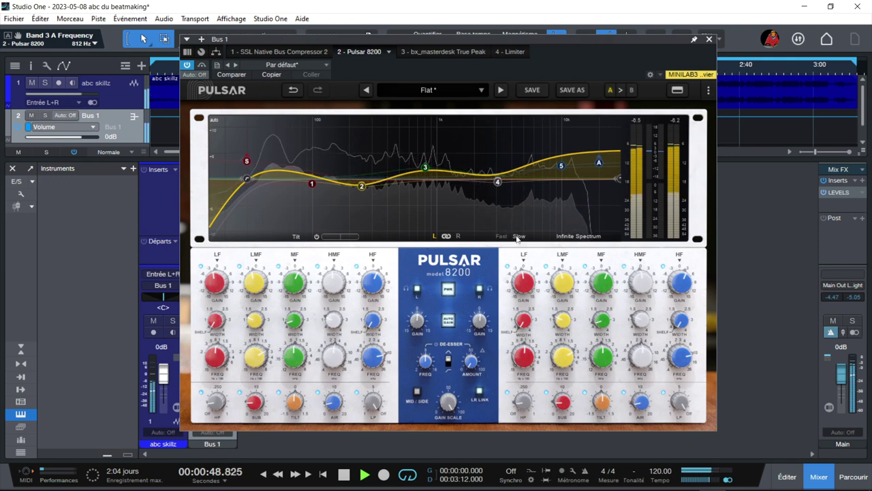
{"action": "left_click", "coordinate": [502, 237]}
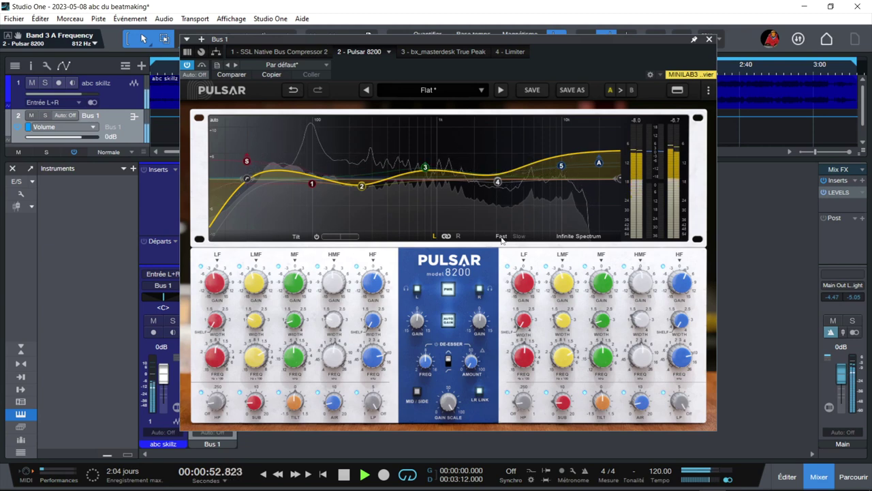
{"action": "left_click", "coordinate": [574, 238]}
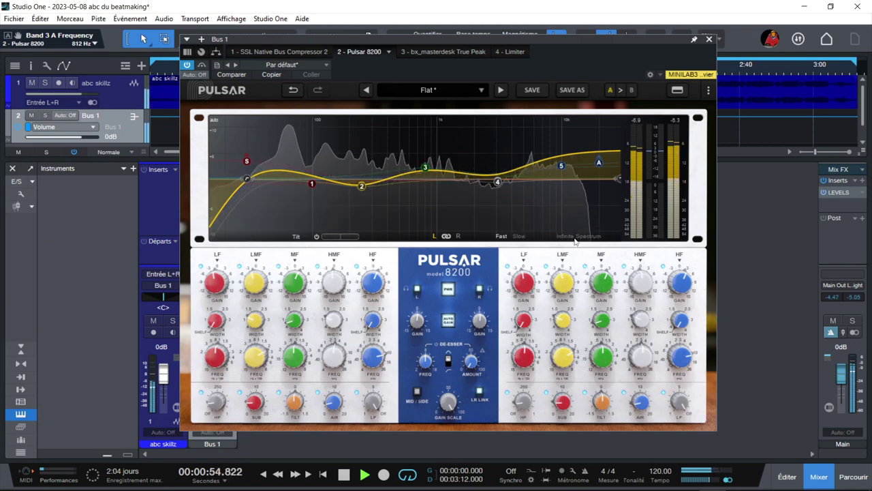
{"action": "left_click", "coordinate": [575, 237]}
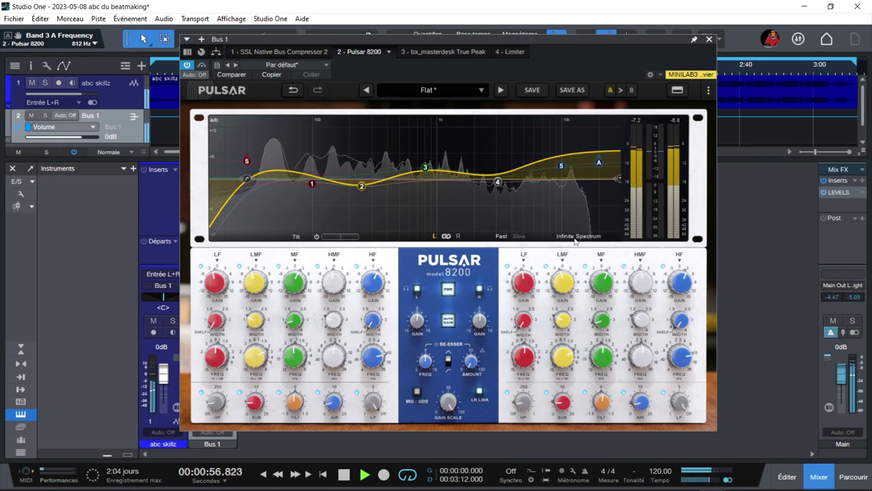
Stop playback and deactivate the HMF band
{"action": "key", "text": "space"}
{"action": "double_click", "coordinate": [497, 181]}
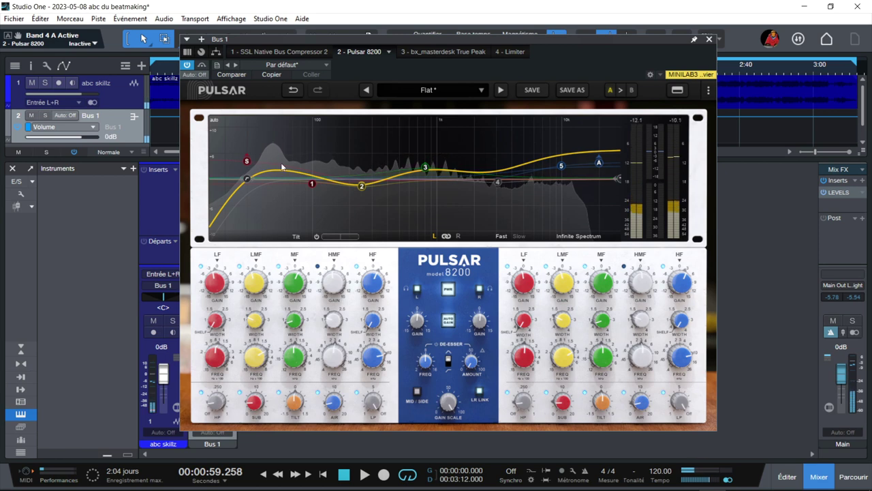
Push the Sub band to +12.1 dB on the curve and bring it back to +6.5 dB
{"action": "mouse_move", "coordinate": [250, 162]}
{"action": "left_mouse_down"}
{"action": "mouse_move", "coordinate": [259, 120]}
{"action": "mouse_move", "coordinate": [235, 130]}
{"action": "left_mouse_up"}
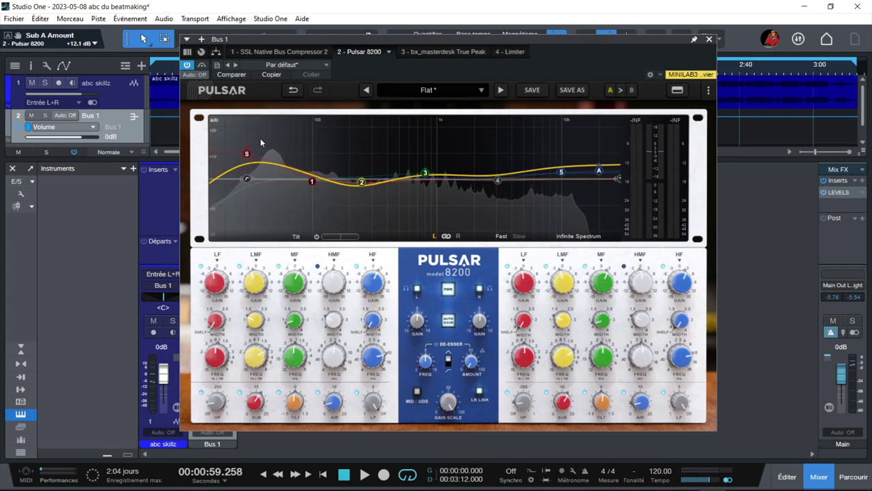
{"action": "mouse_move", "coordinate": [247, 155]}
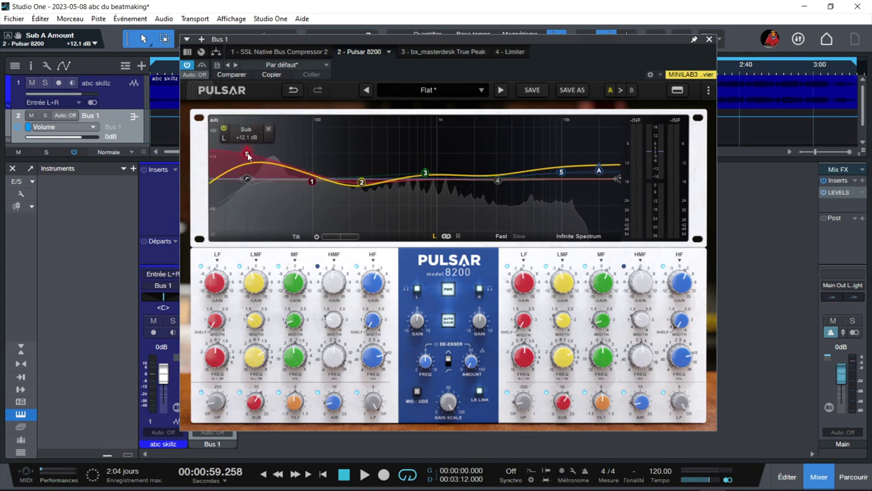
{"action": "left_click_drag", "start_coordinate": [248, 155], "coordinate": [249, 169]}
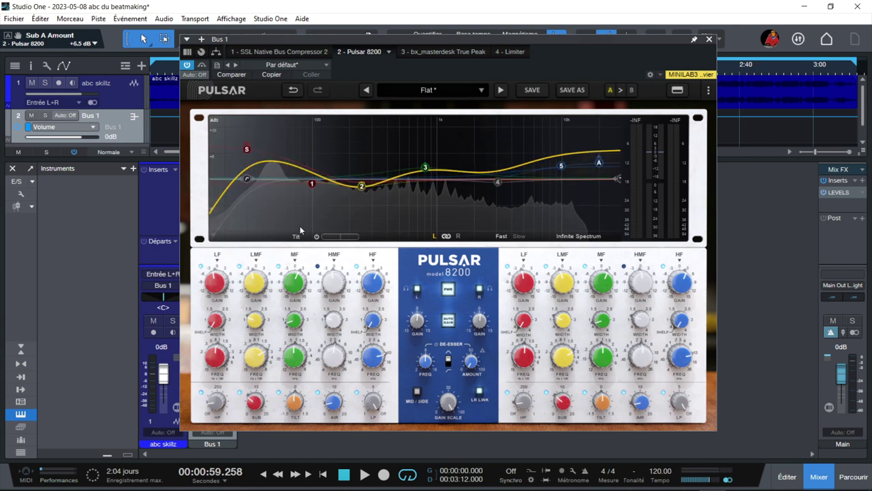
Raise the Sub band to +12.1 dB again, reset it to 0 dB, and undo the reset
{"action": "left_click_drag", "start_coordinate": [246, 148], "coordinate": [249, 132]}
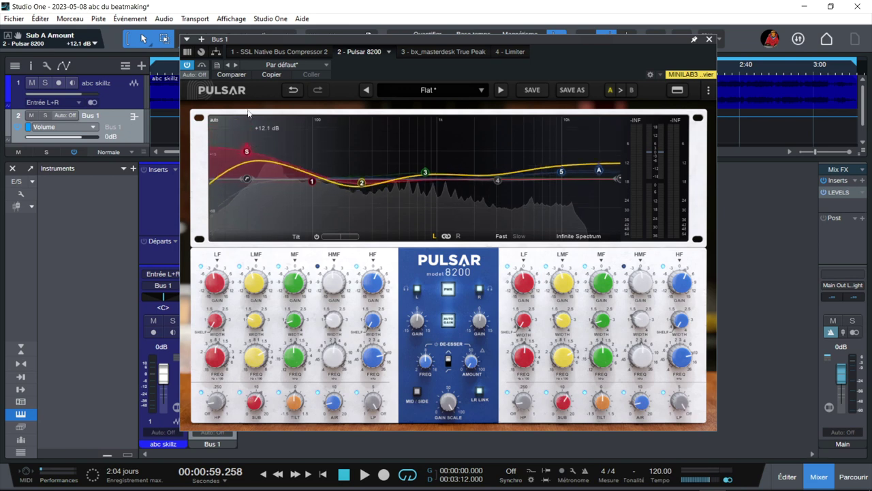
{"action": "double_click", "coordinate": [246, 151]}
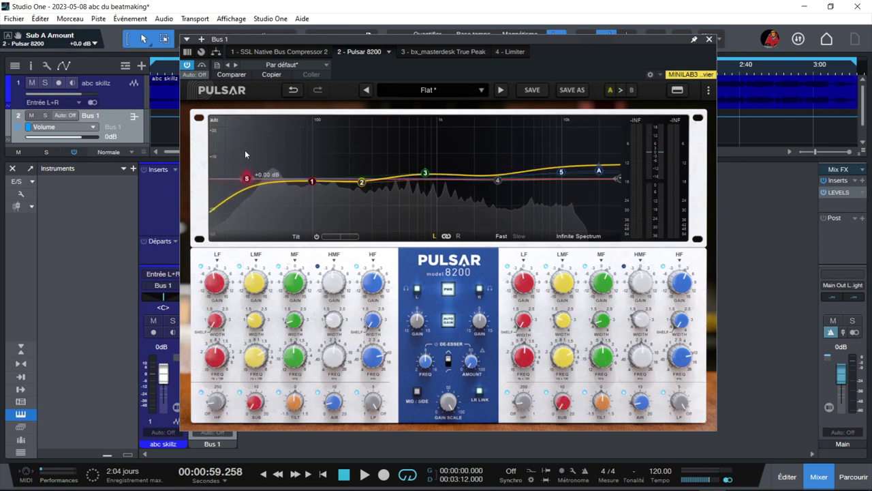
{"action": "key", "text": "ctrl+z"}
Adjust the LF band to -1.0 dB on the curve and confirm its frequency value as 100 Hz
{"action": "left_click_drag", "start_coordinate": [312, 180], "coordinate": [314, 183]}
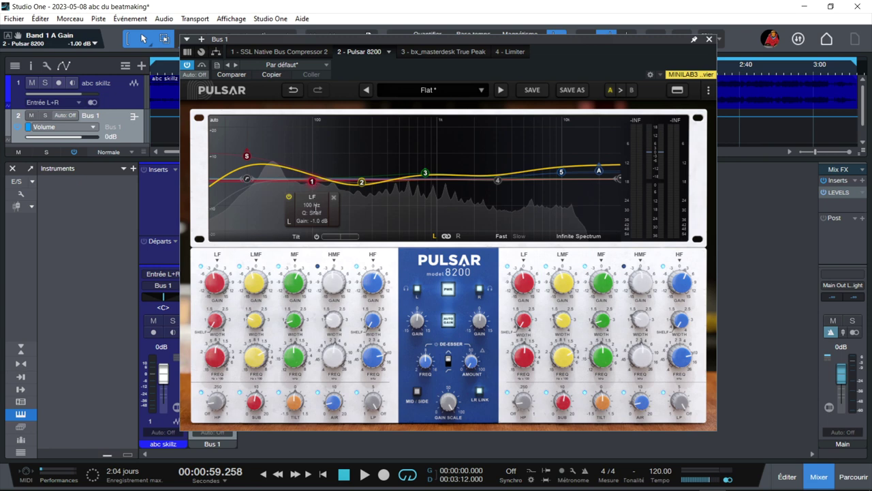
{"action": "left_click", "coordinate": [313, 204]}
{"action": "key", "text": "Return"}
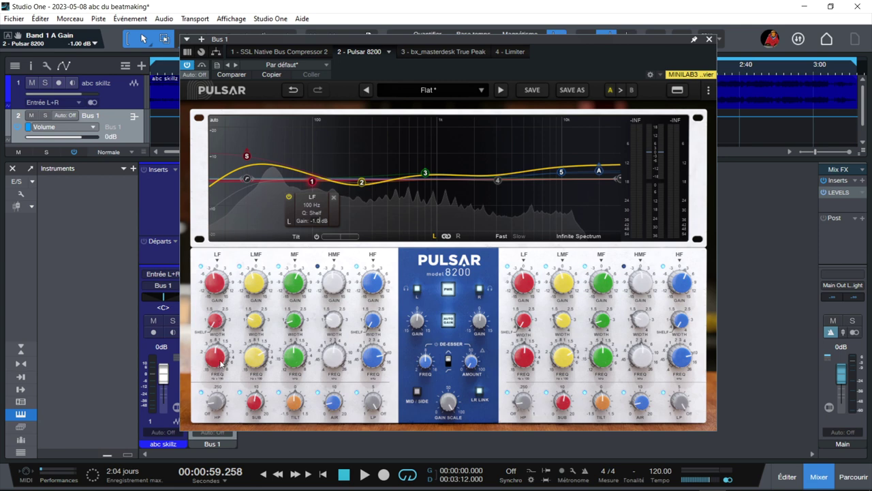
Open the LF gain value for editing and enter 100 Hz as the LF band's frequency
{"action": "left_click", "coordinate": [222, 285]}
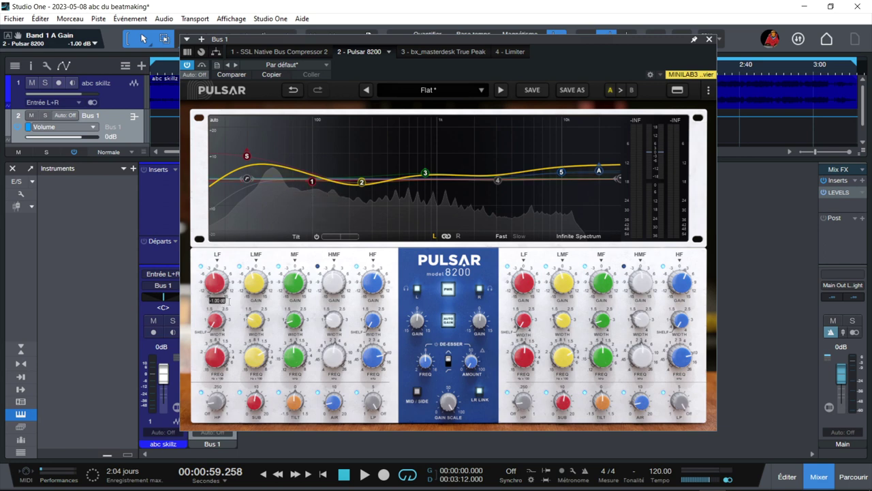
{"action": "left_click", "coordinate": [217, 375]}
{"action": "type", "text": "100 Hz"}
{"action": "key", "text": "Return"}
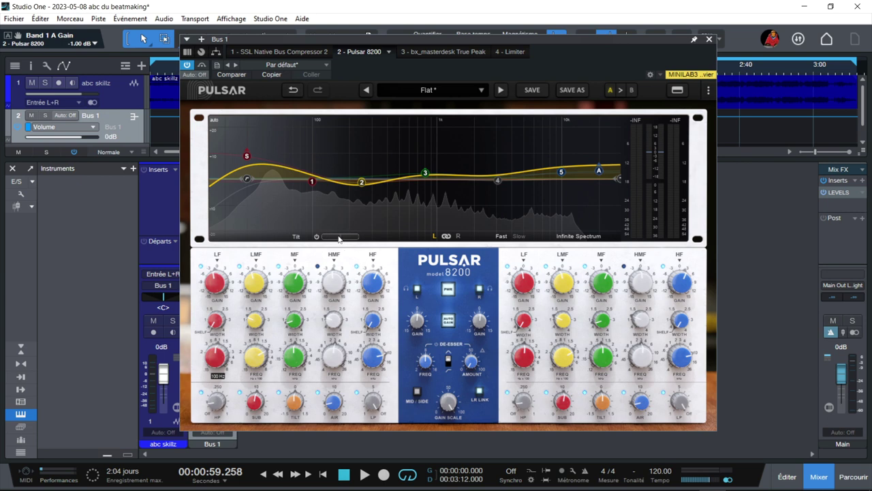
Adjust the Tilt amount to +0.0 dB/oct and toggle the Tilt filter's power twice
{"action": "mouse_move", "coordinate": [340, 240]}
{"action": "left_mouse_down"}
{"action": "mouse_move", "coordinate": [320, 250]}
{"action": "mouse_move", "coordinate": [345, 240]}
{"action": "mouse_move", "coordinate": [341, 247]}
{"action": "left_mouse_up"}
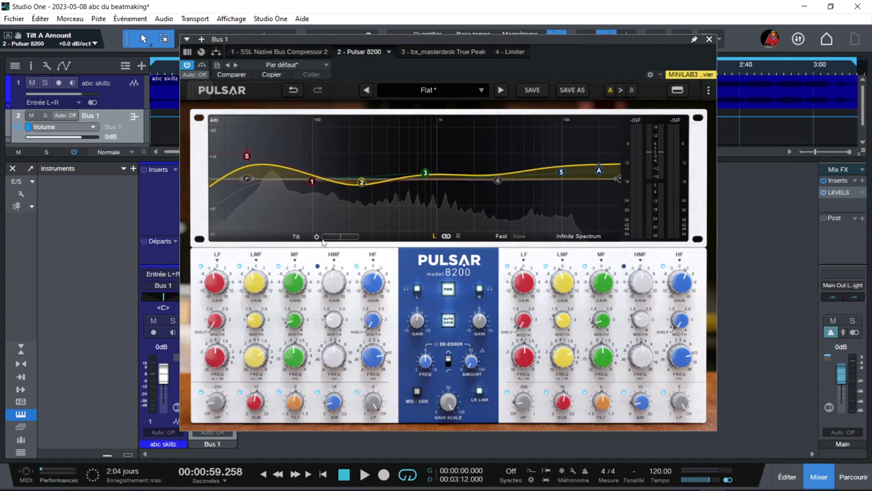
{"action": "left_click", "coordinate": [317, 237]}
{"action": "left_click", "coordinate": [317, 237]}
Toggle the HF band off and on, activate the HMF band, and switch the MF band off and back on
{"action": "left_click", "coordinate": [357, 265]}
{"action": "left_click", "coordinate": [357, 266]}
{"action": "left_click", "coordinate": [318, 266]}
{"action": "left_click", "coordinate": [277, 266]}
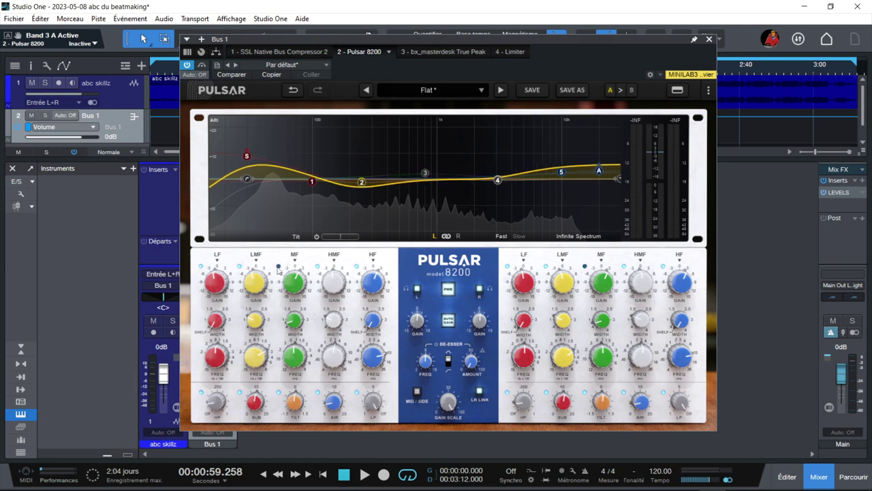
{"action": "left_click", "coordinate": [277, 267]}
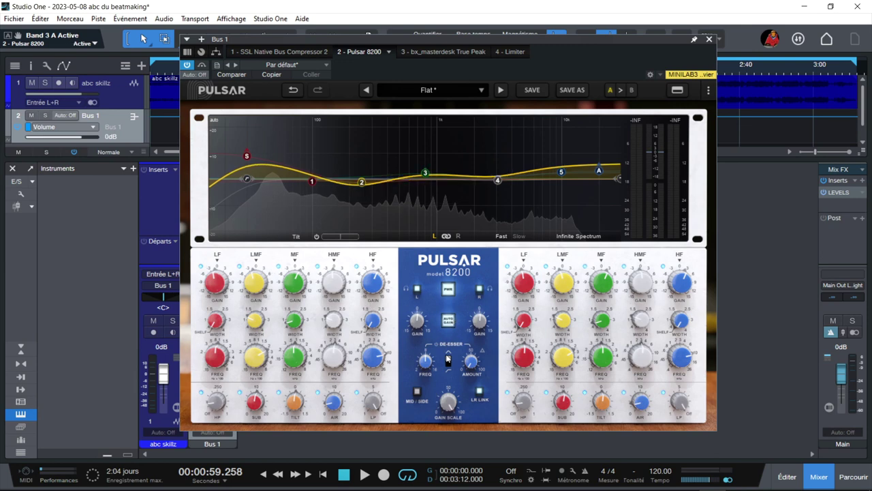
Switch the stereo mode between Mid/Side and L-R twice, returning to L-R
{"action": "left_click", "coordinate": [416, 393]}
{"action": "left_click", "coordinate": [415, 393]}
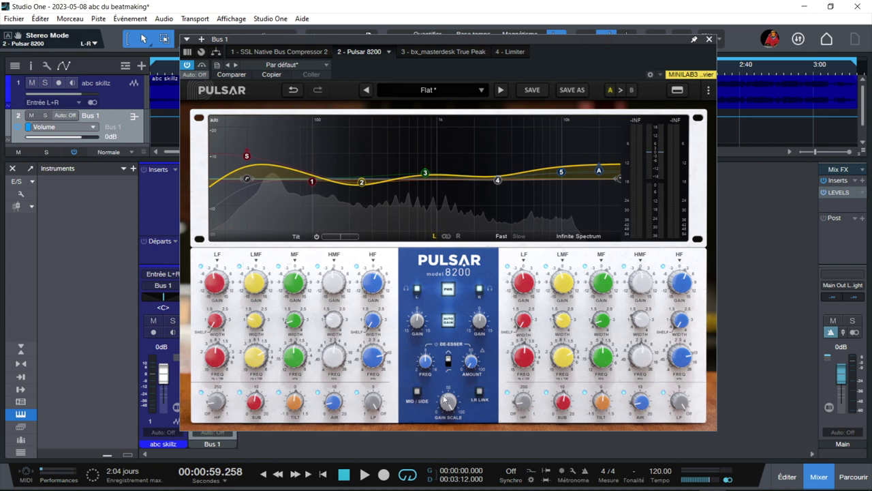
{"action": "left_click", "coordinate": [417, 393]}
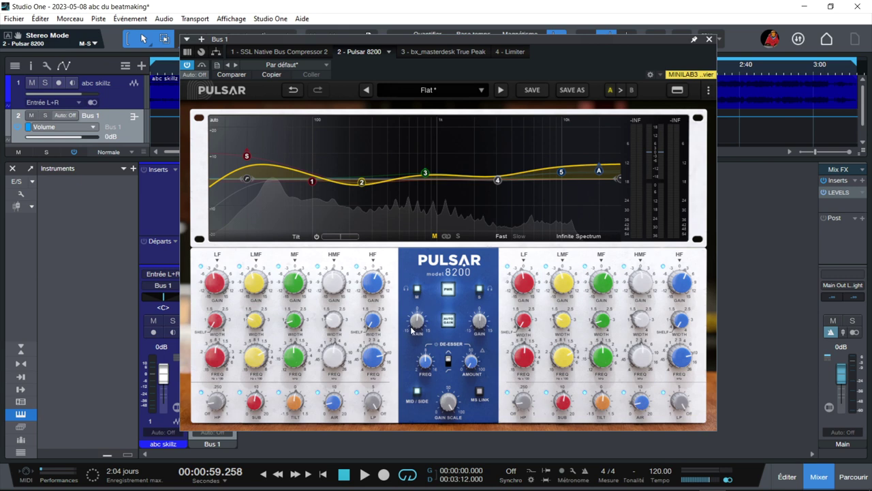
{"action": "left_click", "coordinate": [418, 392]}
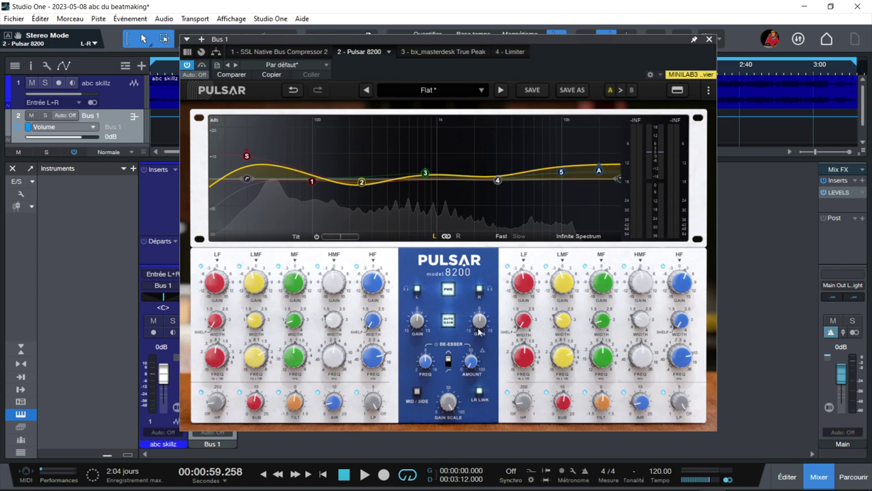
Toggle the LR Link off and back on, and try the channel A output gain, leaving it at 0 dB
{"action": "left_click", "coordinate": [480, 392]}
{"action": "left_click", "coordinate": [479, 393]}
{"action": "left_click_drag", "start_coordinate": [419, 324], "coordinate": [418, 325]}
{"action": "left_click", "coordinate": [447, 325]}
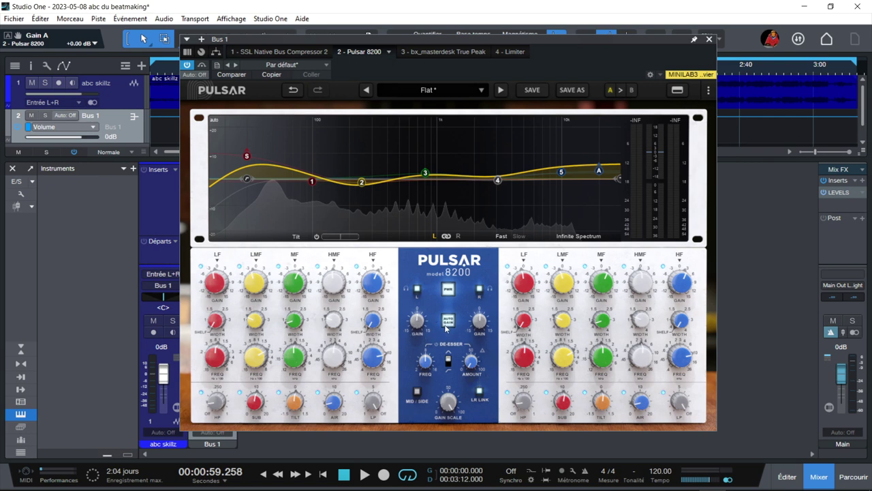
Reset the HF band's gain to 0 dB, reset its frequency, and return the HMF frequency to 4.00 kHz
{"action": "double_click", "coordinate": [372, 290]}
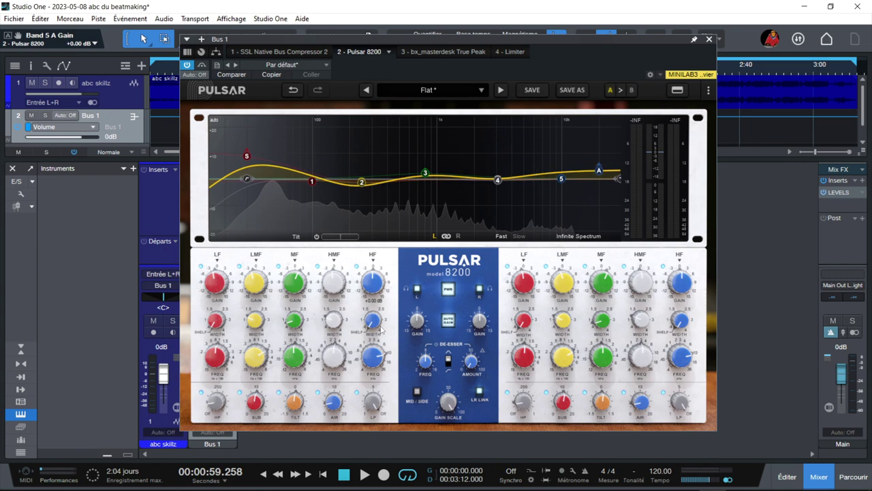
{"action": "double_click", "coordinate": [373, 356]}
{"action": "double_click", "coordinate": [334, 355]}
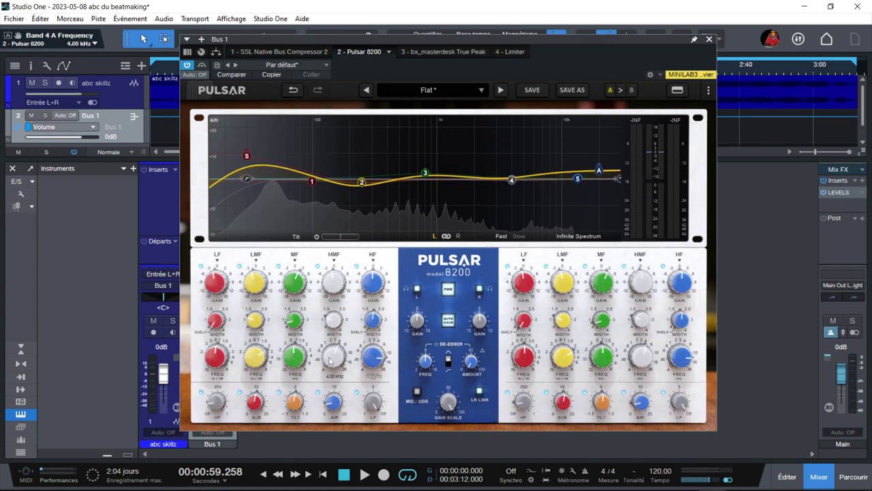
Load the Rock Snare Top preset, return to the Flat preset, and undo the preset change
{"action": "left_click", "coordinate": [366, 90]}
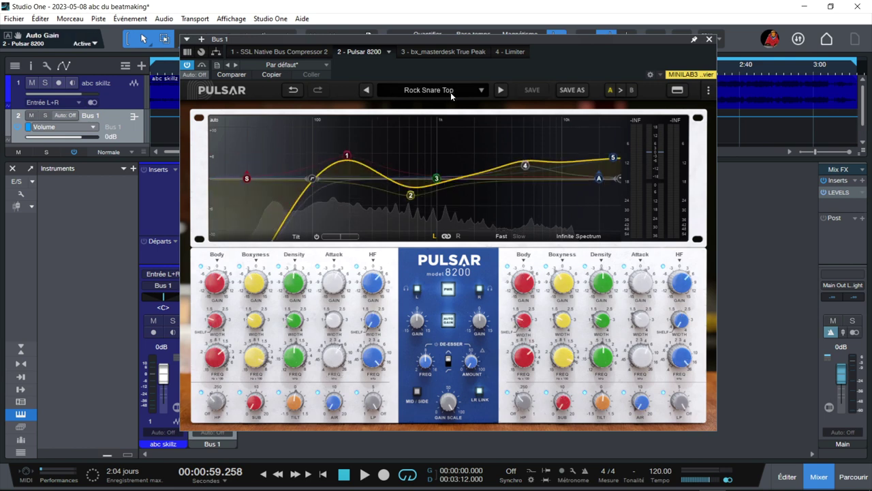
{"action": "left_click", "coordinate": [499, 90]}
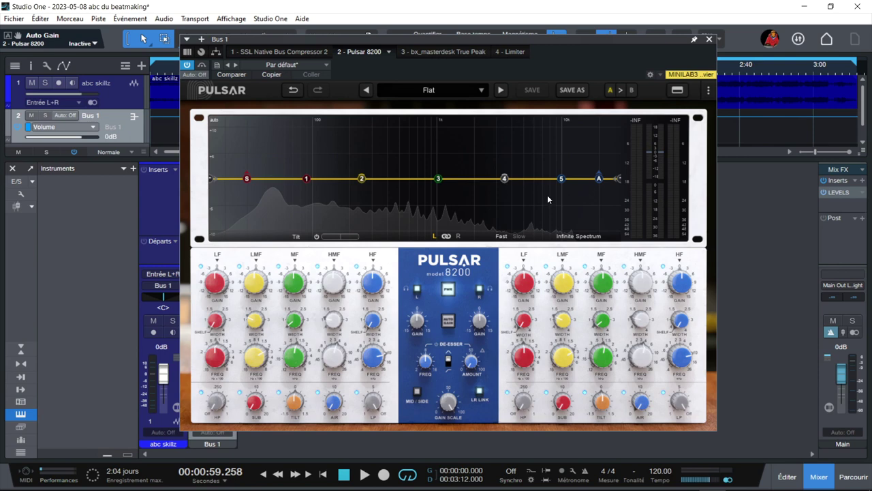
{"action": "key", "text": "ctrl+z"}
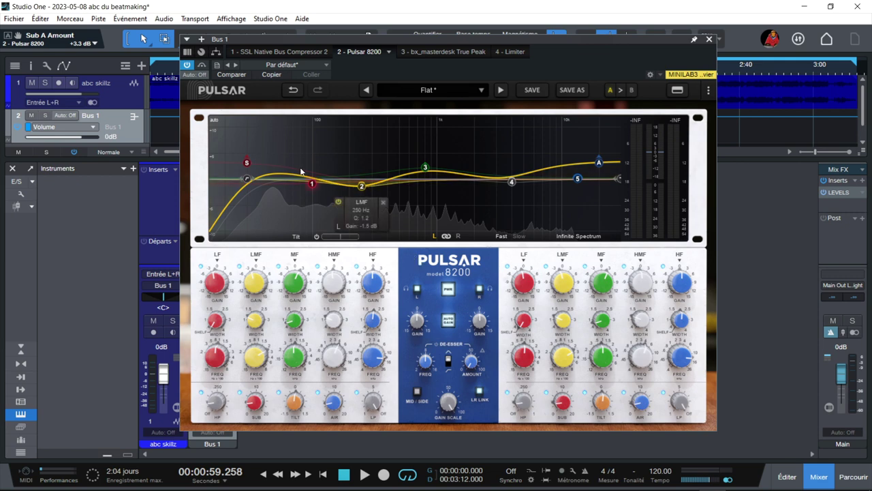
{"action": "mouse_move", "coordinate": [277, 171]}
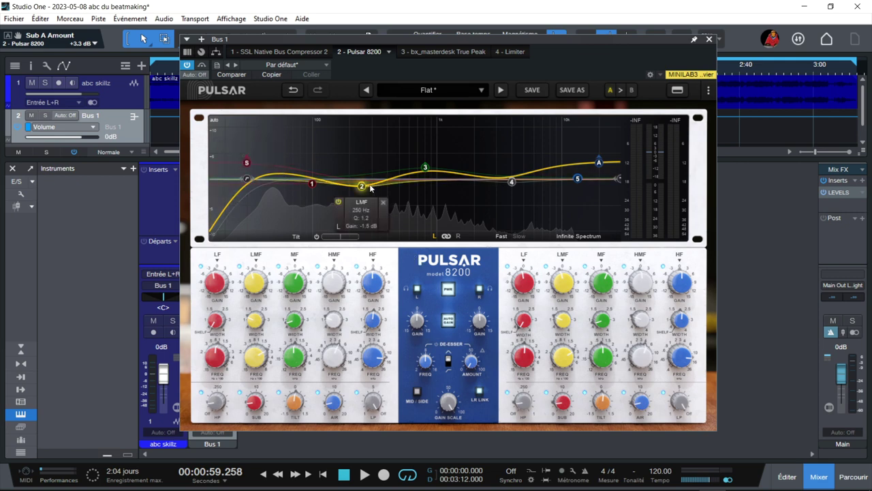
{"action": "mouse_move", "coordinate": [466, 175]}
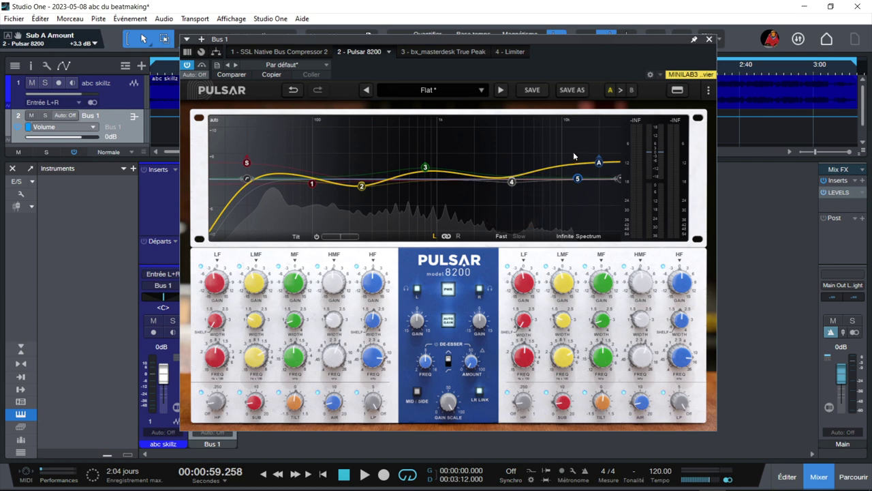
{"action": "mouse_move", "coordinate": [598, 159]}
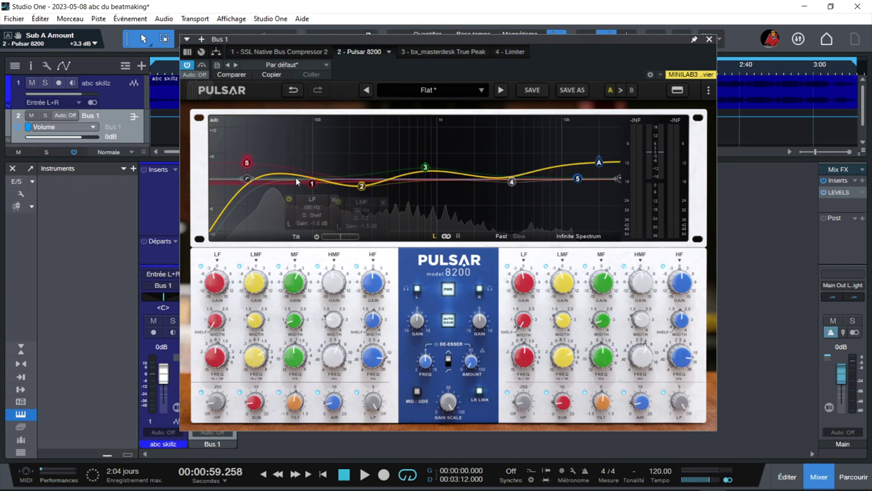
{"action": "mouse_move", "coordinate": [250, 182]}
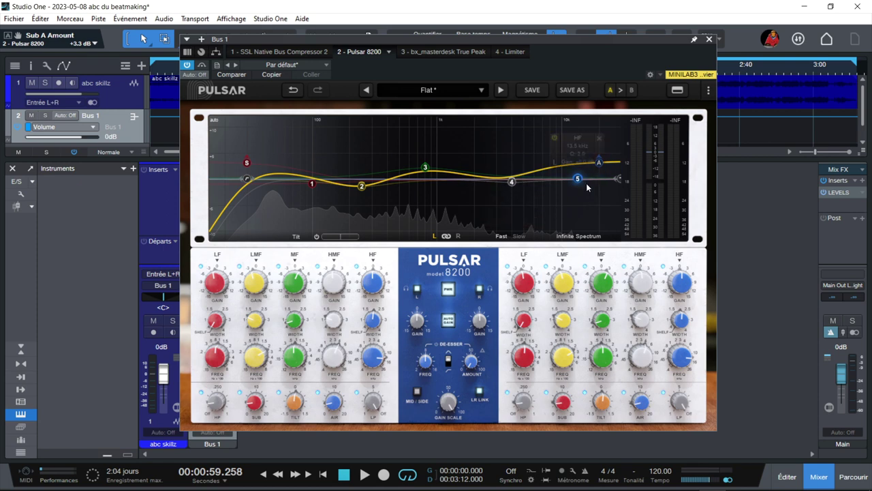
Examine the plugin's realtime and offline oversampling options
{"action": "left_click", "coordinate": [709, 92]}
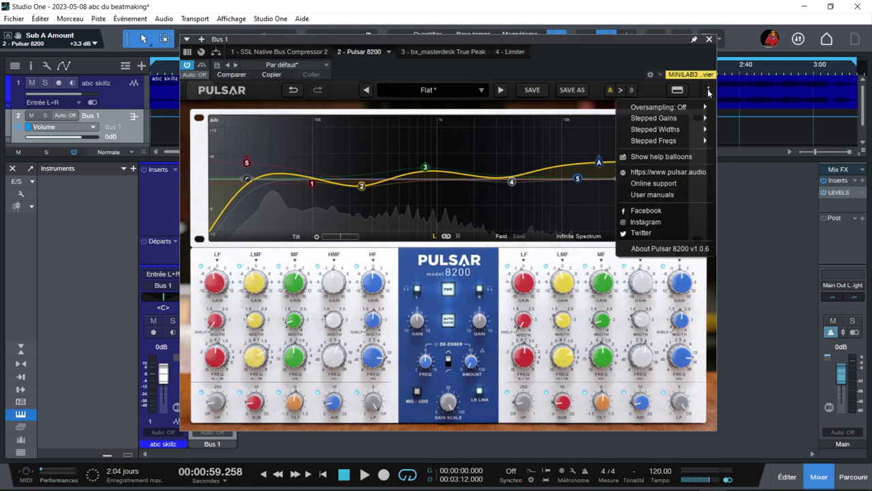
{"action": "mouse_move", "coordinate": [680, 110]}
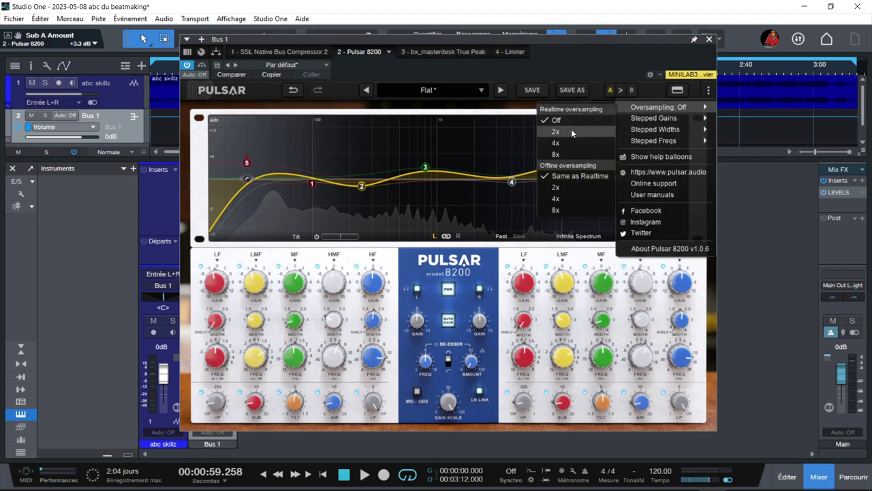
{"action": "left_click", "coordinate": [570, 184]}
{"action": "left_click", "coordinate": [570, 183]}
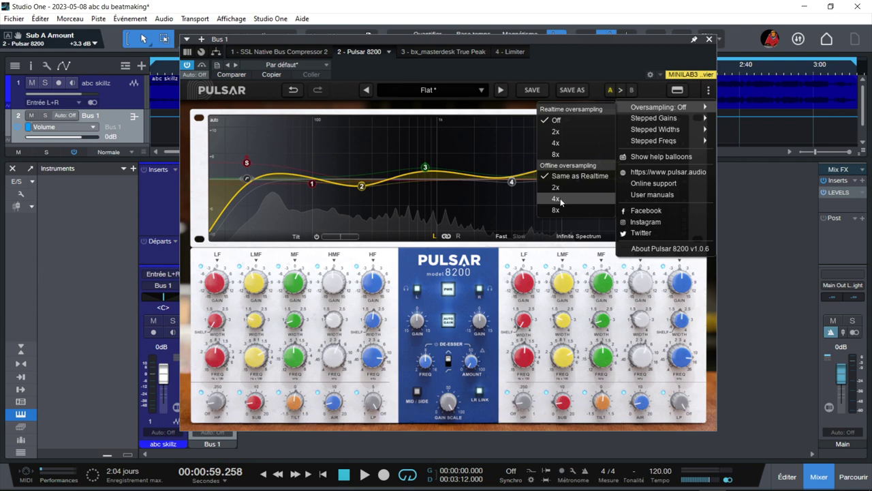
Set Stepped Gains to No and adjust the HF band's gain to -0.30 dB
{"action": "mouse_move", "coordinate": [701, 120]}
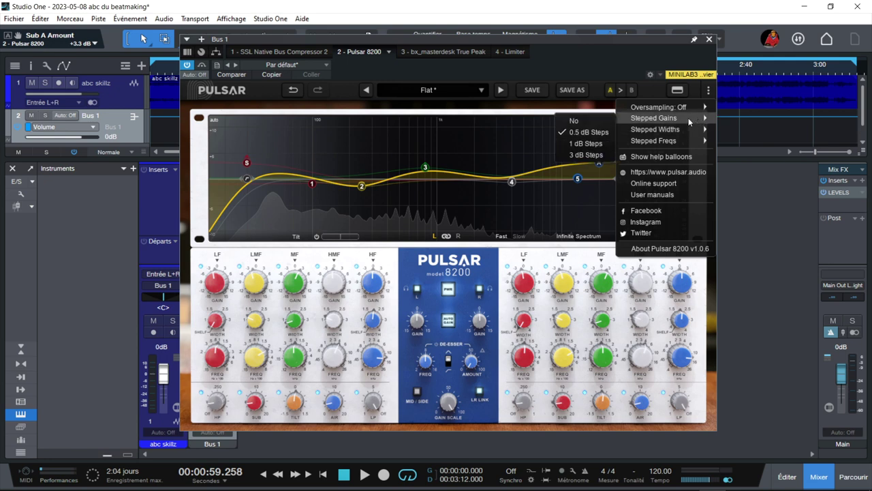
{"action": "left_click", "coordinate": [583, 122]}
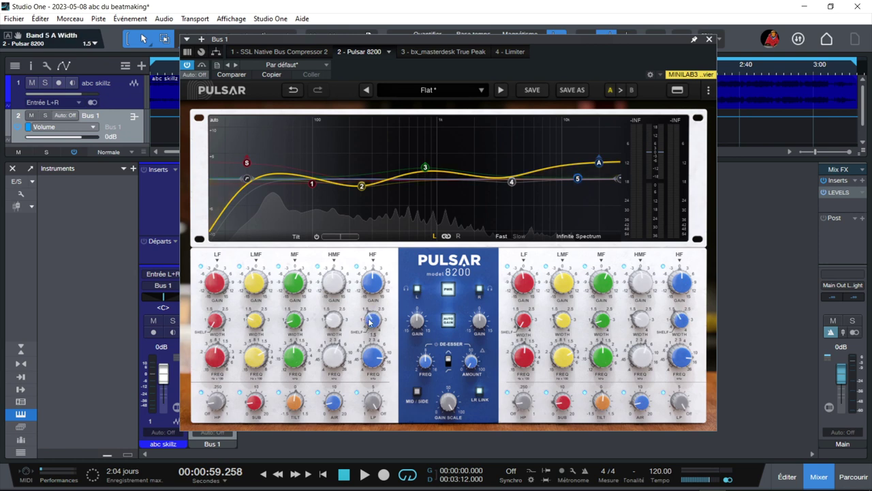
{"action": "left_click", "coordinate": [708, 90]}
{"action": "mouse_move", "coordinate": [648, 129]}
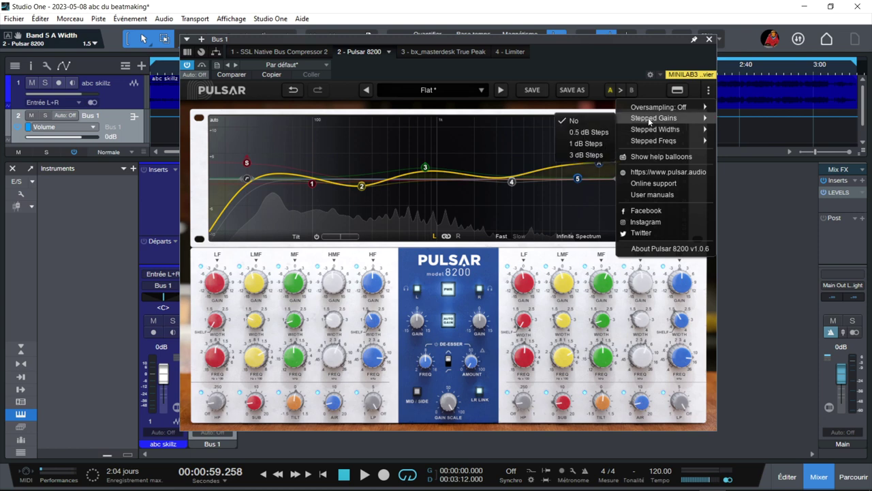
{"action": "left_click", "coordinate": [370, 277]}
{"action": "mouse_move", "coordinate": [370, 276]}
{"action": "left_mouse_down"}
{"action": "mouse_move", "coordinate": [369, 291]}
{"action": "mouse_move", "coordinate": [369, 276]}
{"action": "mouse_move", "coordinate": [368, 283]}
{"action": "left_mouse_up"}
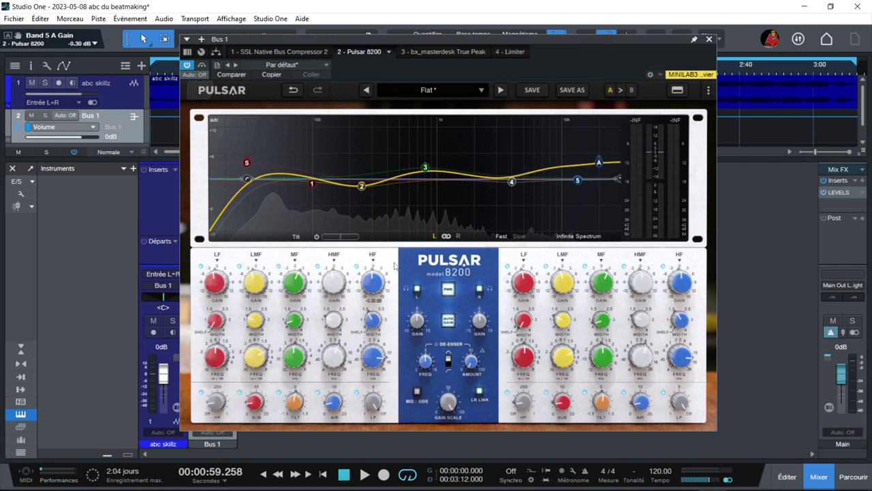
Set Stepped Gains to 0.5 dB Steps, raise the HF gain in those increments, and reset it to 0 dB
{"action": "left_click", "coordinate": [707, 91]}
{"action": "mouse_move", "coordinate": [660, 117]}
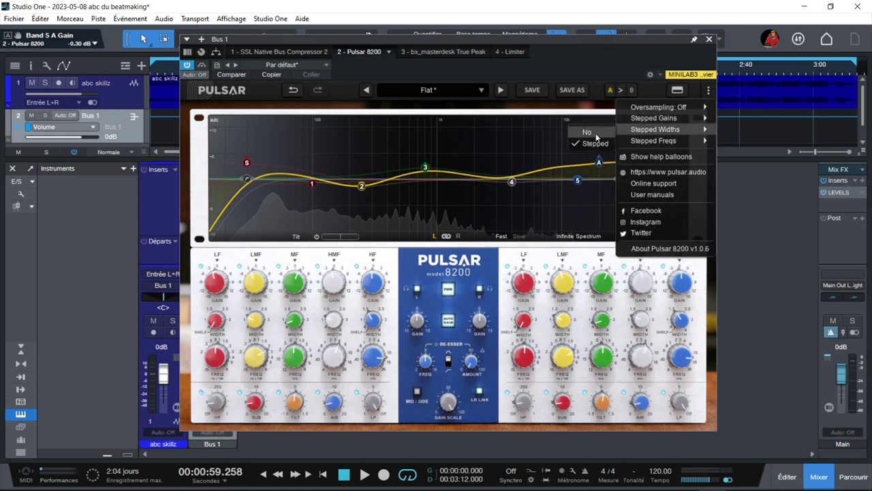
{"action": "mouse_move", "coordinate": [638, 129]}
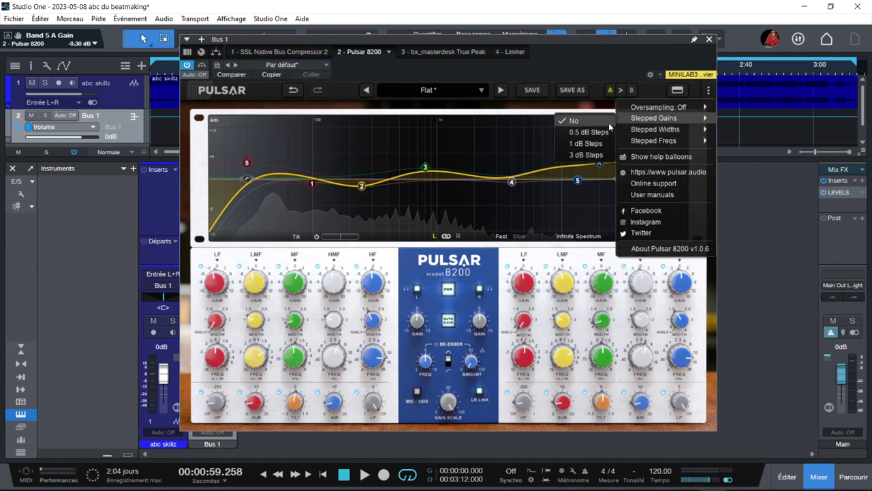
{"action": "left_click", "coordinate": [597, 135]}
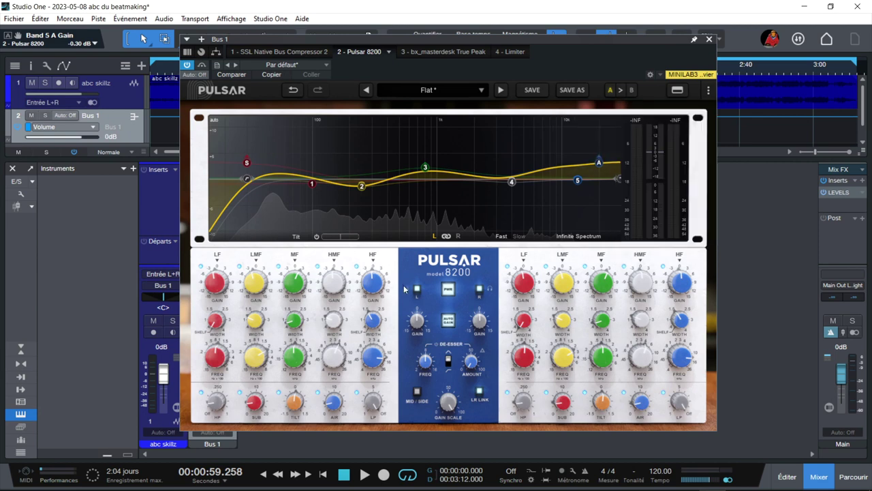
{"action": "scroll", "coordinate": [376, 285], "scroll_direction": "up", "scroll_amount": 2}
{"action": "scroll", "coordinate": [376, 285], "scroll_direction": "up", "scroll_amount": 3}
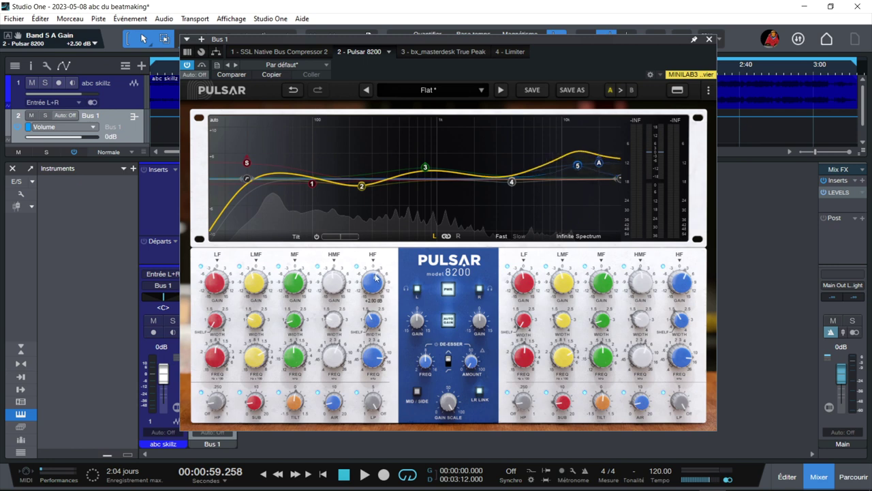
{"action": "double_click", "coordinate": [375, 276]}
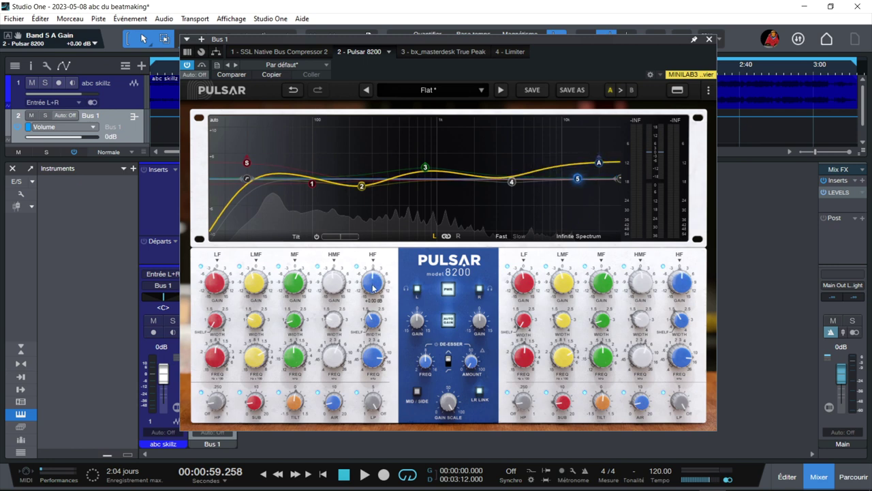
Check the Stepped Freqs options without changing them, and raise the HF band's gain to +1.00 dB
{"action": "left_click", "coordinate": [709, 90]}
{"action": "mouse_move", "coordinate": [664, 120]}
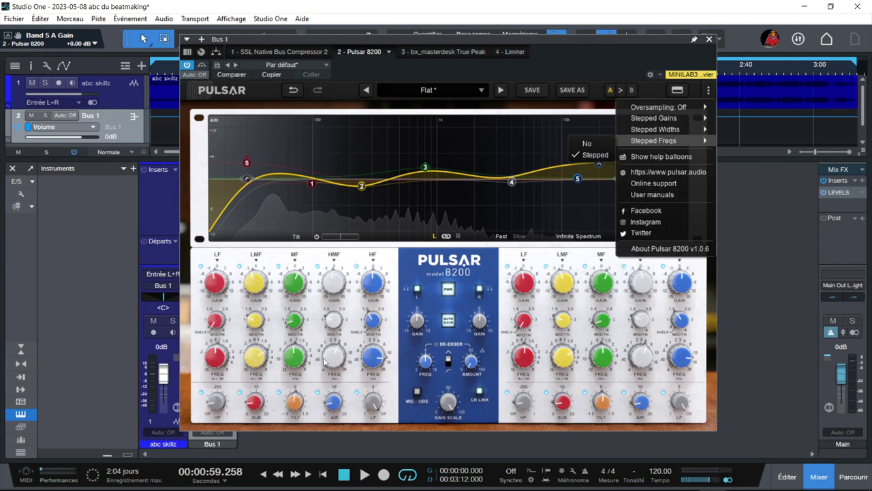
{"action": "left_click", "coordinate": [395, 258]}
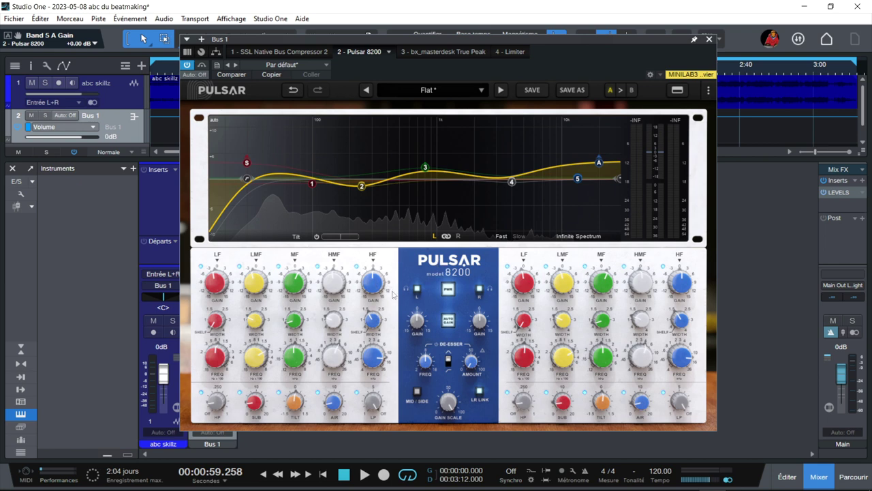
{"action": "mouse_move", "coordinate": [380, 287]}
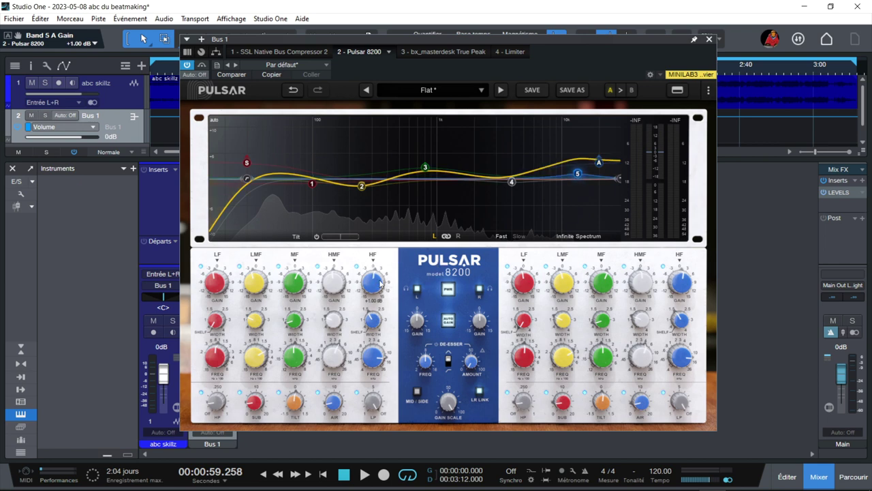
{"action": "left_click_drag", "start_coordinate": [380, 287], "coordinate": [378, 284]}
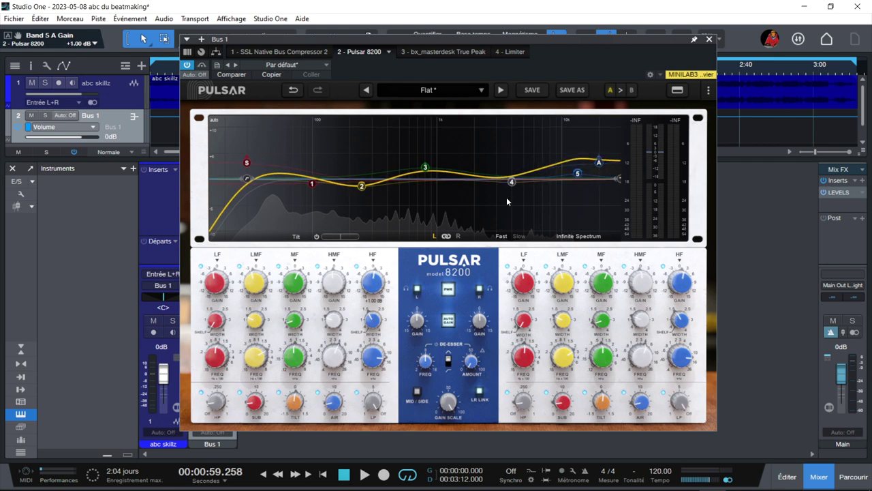
Set Stepped Gains to 1 dB Steps, try the HF band's gain in those increments, and reset it to 0 dB
{"action": "left_click", "coordinate": [708, 91]}
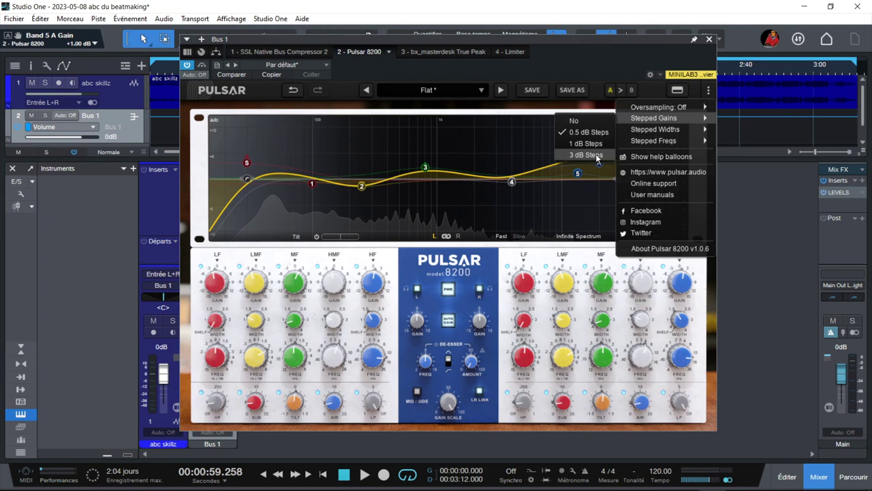
{"action": "left_click", "coordinate": [597, 144]}
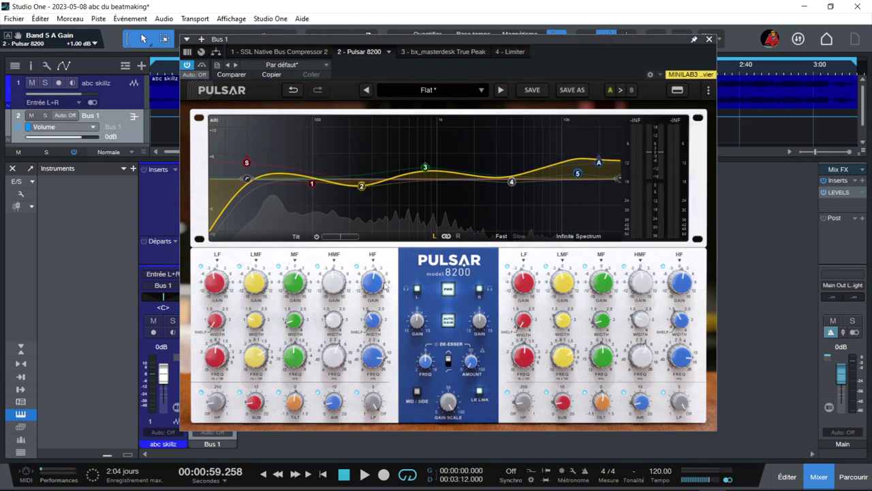
{"action": "mouse_move", "coordinate": [380, 289]}
{"action": "left_mouse_down"}
{"action": "mouse_move", "coordinate": [393, 235]}
{"action": "mouse_move", "coordinate": [385, 293]}
{"action": "left_mouse_up"}
{"action": "double_click", "coordinate": [385, 293]}
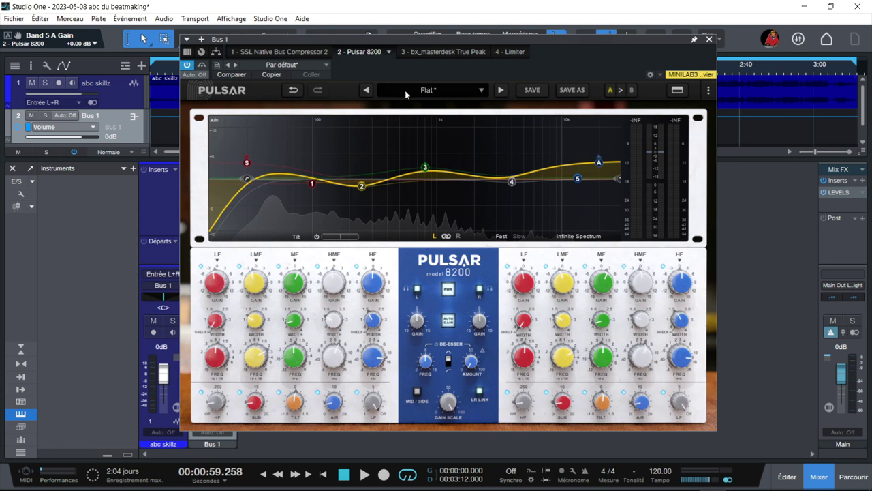
Browse back to the Bright Rock OH preset, and reload the Flat preset
{"action": "left_click", "coordinate": [367, 90]}
{"action": "left_click", "coordinate": [367, 90]}
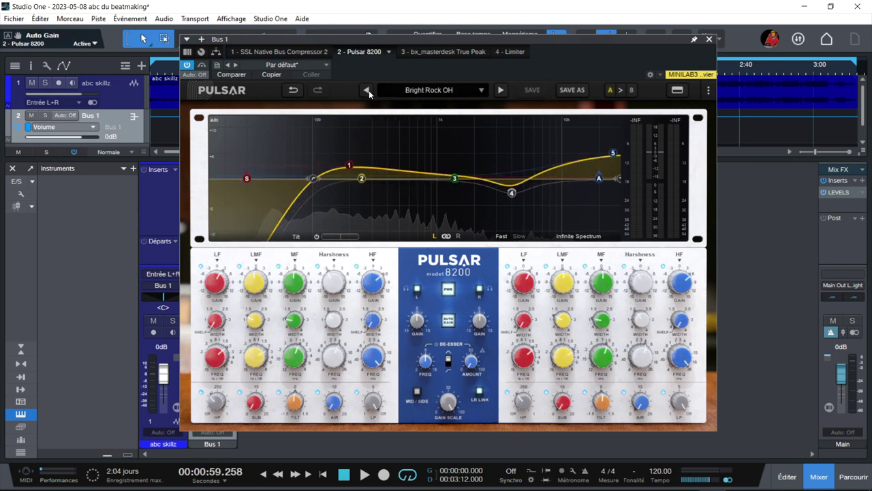
{"action": "left_click", "coordinate": [482, 90]}
{"action": "left_click", "coordinate": [474, 107]}
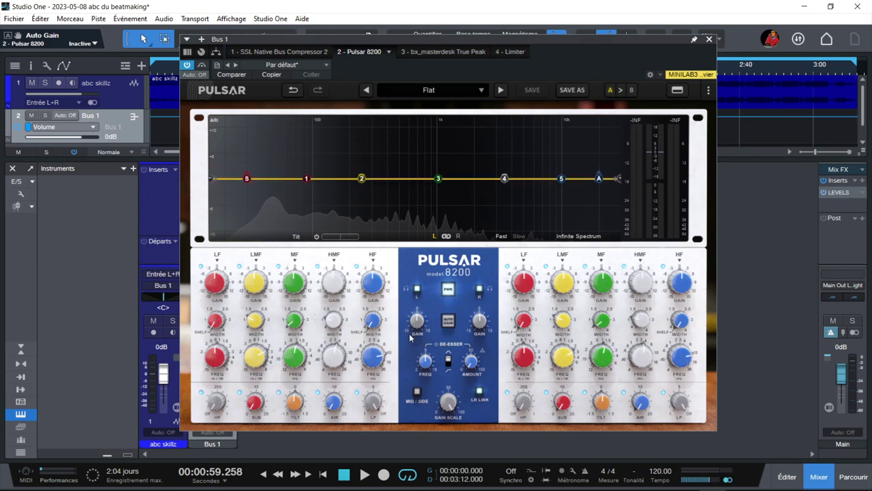
Start playback and engage the high-pass filter, raising its cutoff to 30 Hz
{"action": "key", "text": "space"}
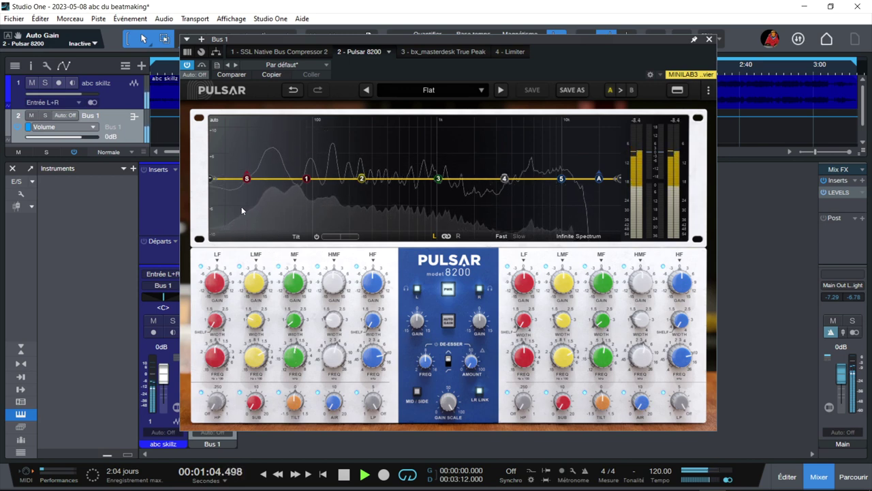
{"action": "mouse_move", "coordinate": [248, 170]}
{"action": "scroll", "coordinate": [218, 402], "scroll_direction": "up", "scroll_amount": 1}
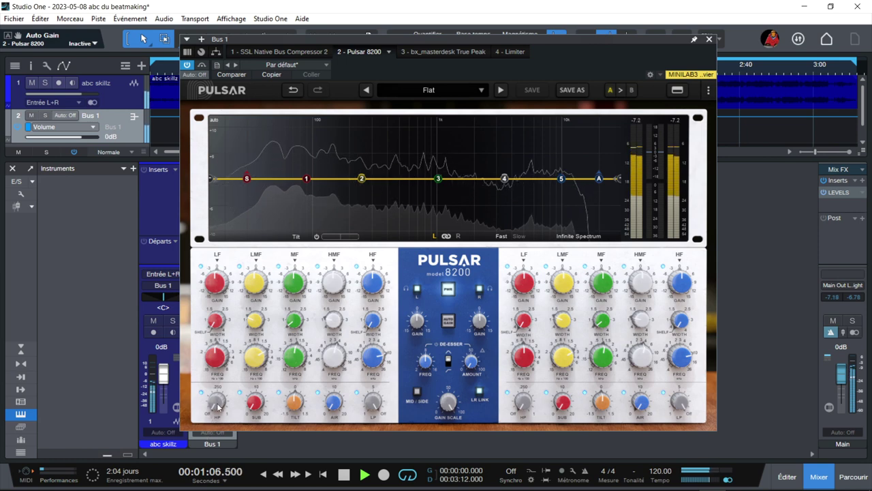
{"action": "left_click_drag", "start_coordinate": [218, 400], "coordinate": [218, 392]}
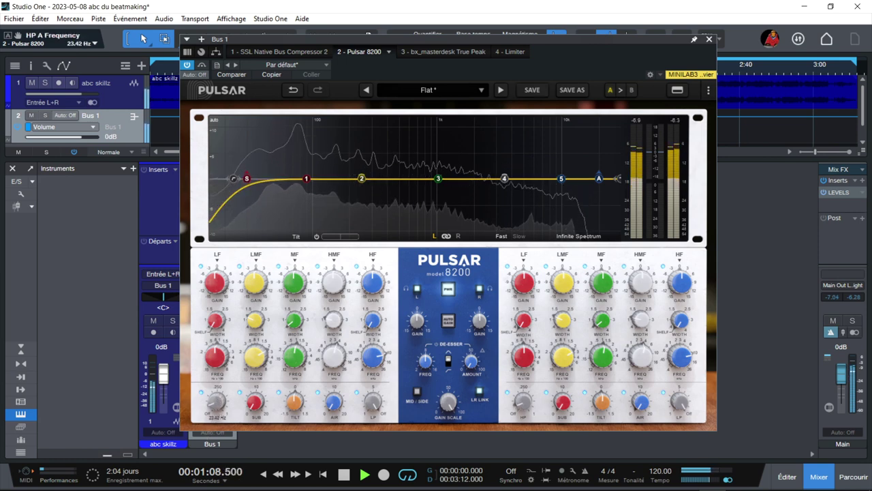
{"action": "scroll", "coordinate": [217, 415], "scroll_direction": "up", "scroll_amount": 1}
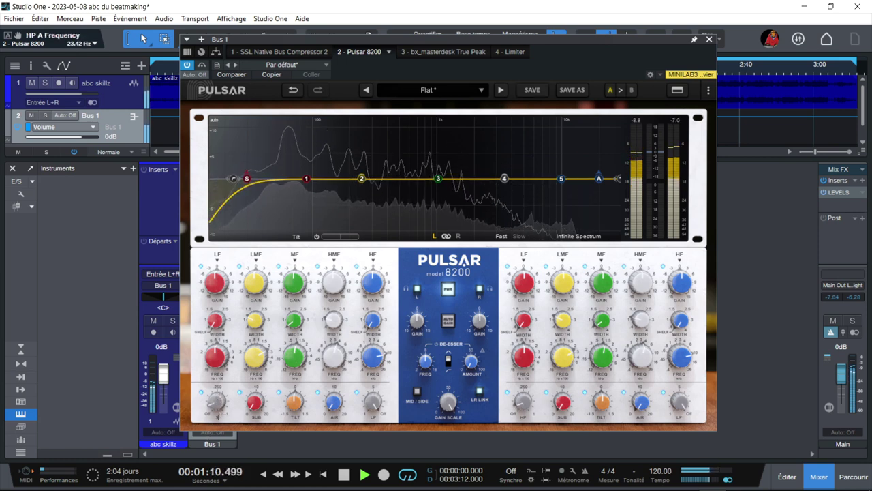
{"action": "mouse_move", "coordinate": [229, 193]}
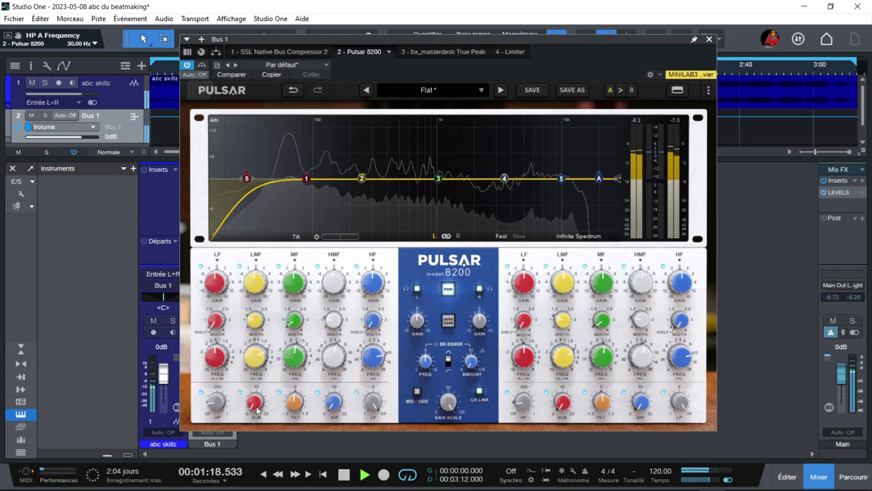
Boost the Sub amount to +4.3 dB and the Air amount to +3.7 dB
{"action": "left_click_drag", "start_coordinate": [257, 408], "coordinate": [256, 387]}
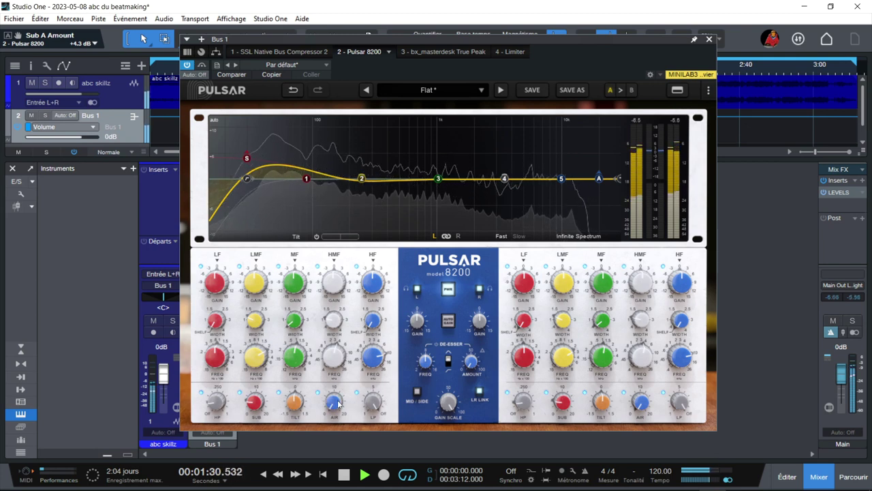
{"action": "left_click_drag", "start_coordinate": [337, 402], "coordinate": [338, 383]}
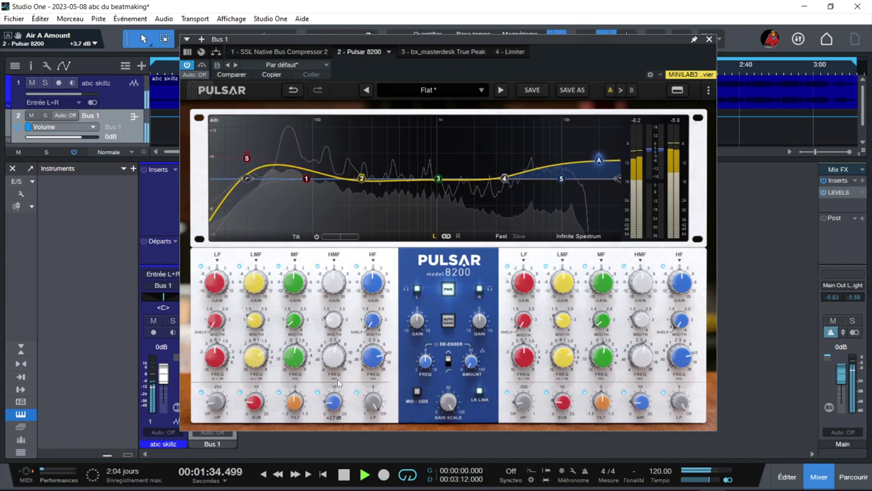
Set the low-pass filter to 25 kHz with an 18 dB/oct slope, and deactivate it
{"action": "left_click", "coordinate": [372, 407]}
{"action": "left_click_drag", "start_coordinate": [372, 407], "coordinate": [373, 417]}
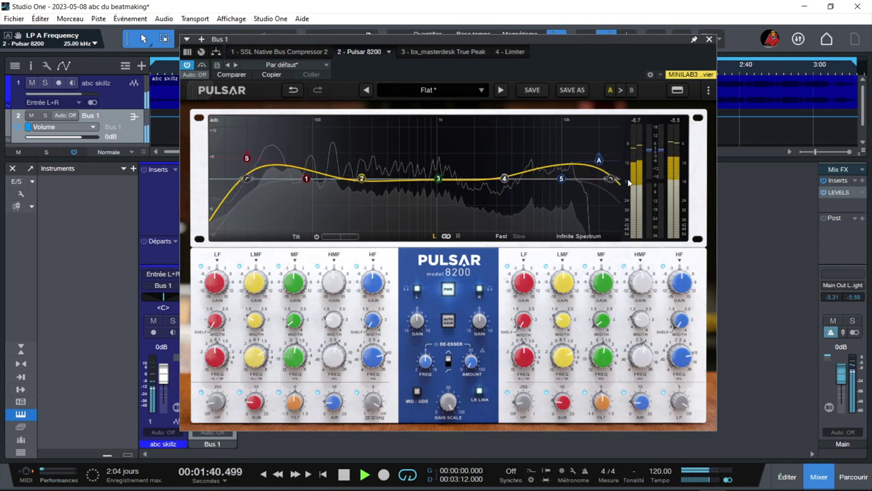
{"action": "mouse_move", "coordinate": [615, 179]}
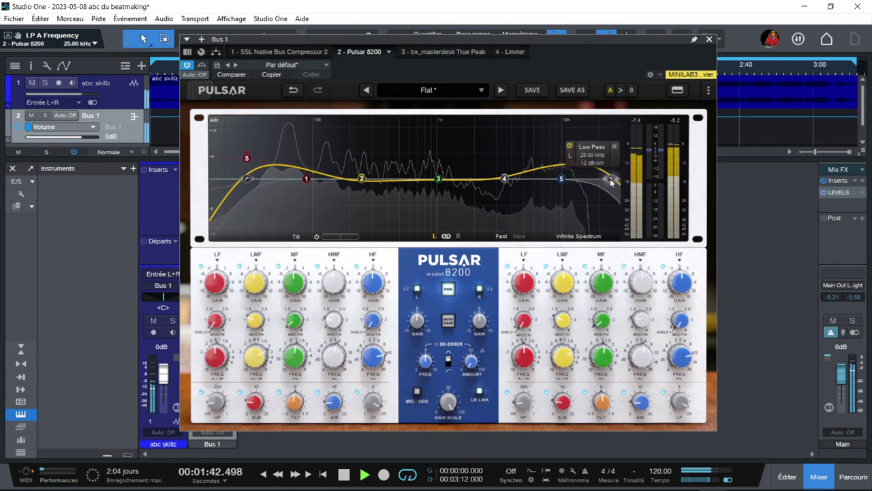
{"action": "left_click", "coordinate": [611, 181]}
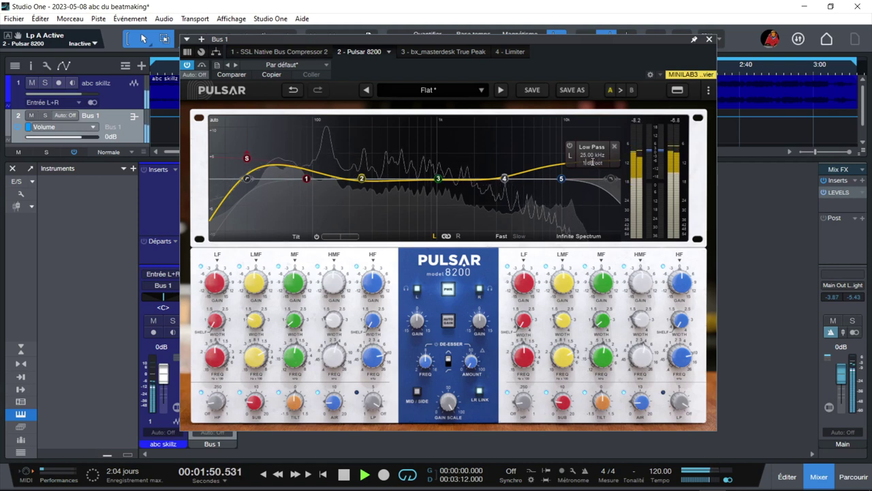
{"action": "scroll", "coordinate": [592, 162], "scroll_direction": "up", "scroll_amount": 1}
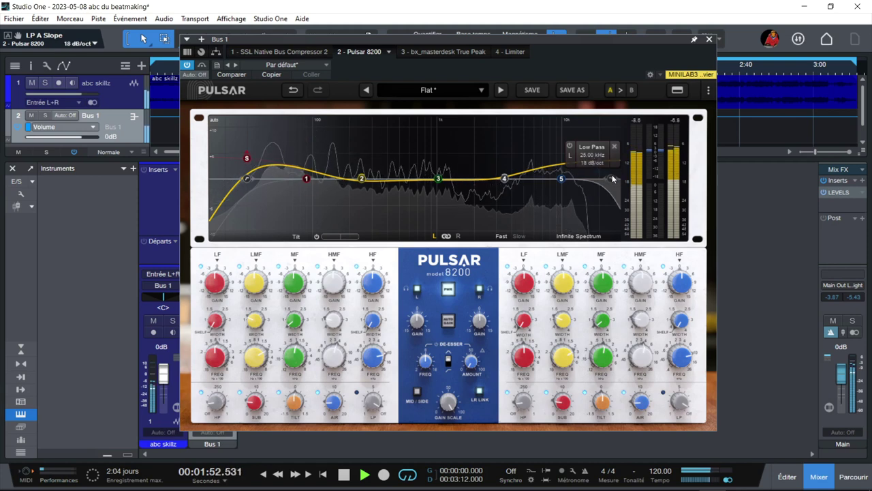
Audition the HMF band in isolation on the curve and move its frequency to 3.88 kHz
{"action": "left_click", "coordinate": [505, 179]}
{"action": "mouse_move", "coordinate": [505, 179]}
{"action": "left_mouse_down"}
{"action": "mouse_move", "coordinate": [471, 178]}
{"action": "mouse_move", "coordinate": [530, 179]}
{"action": "mouse_move", "coordinate": [489, 180]}
{"action": "mouse_move", "coordinate": [510, 180]}
{"action": "left_mouse_up"}
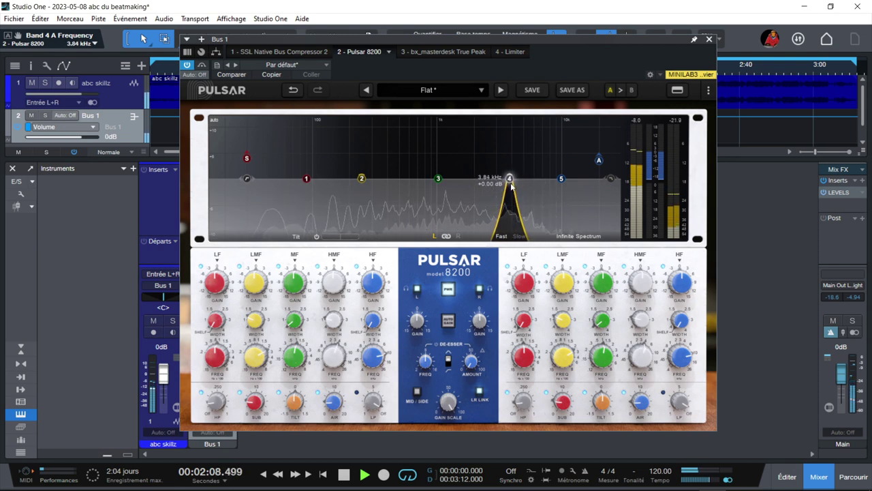
{"action": "left_click_drag", "start_coordinate": [510, 183], "coordinate": [512, 182]}
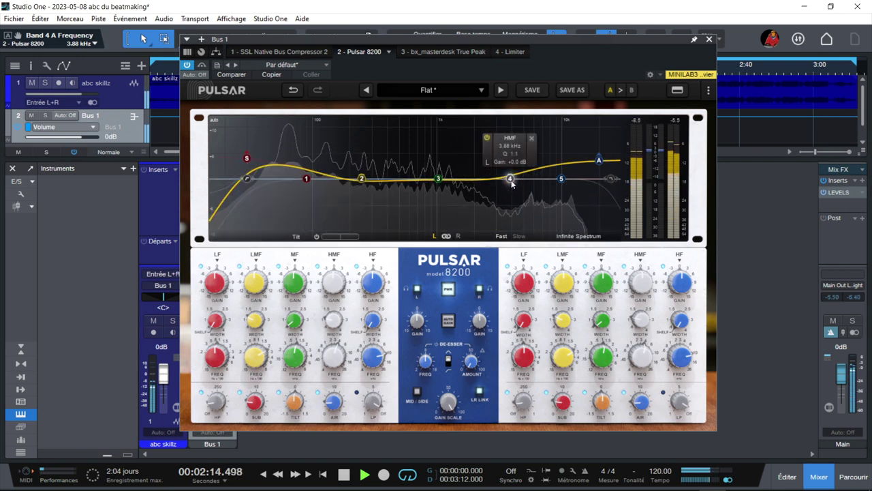
Boost the MF band at 1.03 kHz and set the LMF band at 247 Hz to -1.0 dB
{"action": "left_click", "coordinate": [438, 179]}
{"action": "left_click_drag", "start_coordinate": [438, 179], "coordinate": [438, 168]}
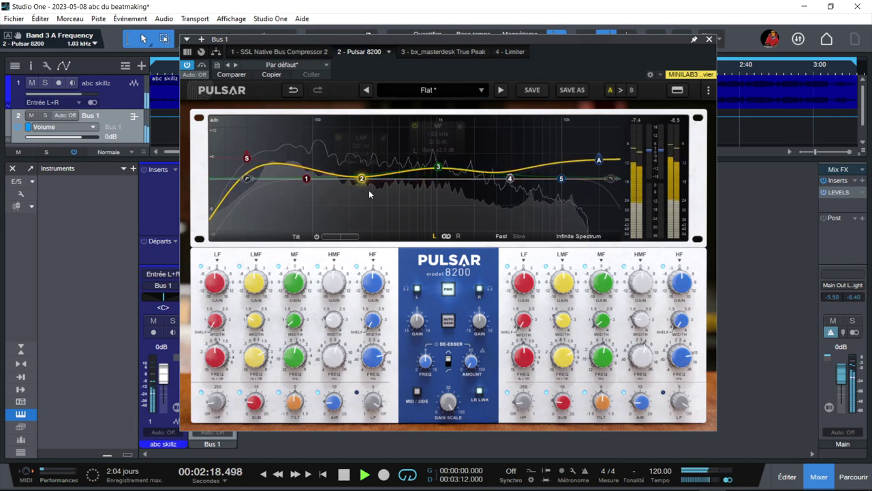
{"action": "left_click_drag", "start_coordinate": [362, 179], "coordinate": [363, 185]}
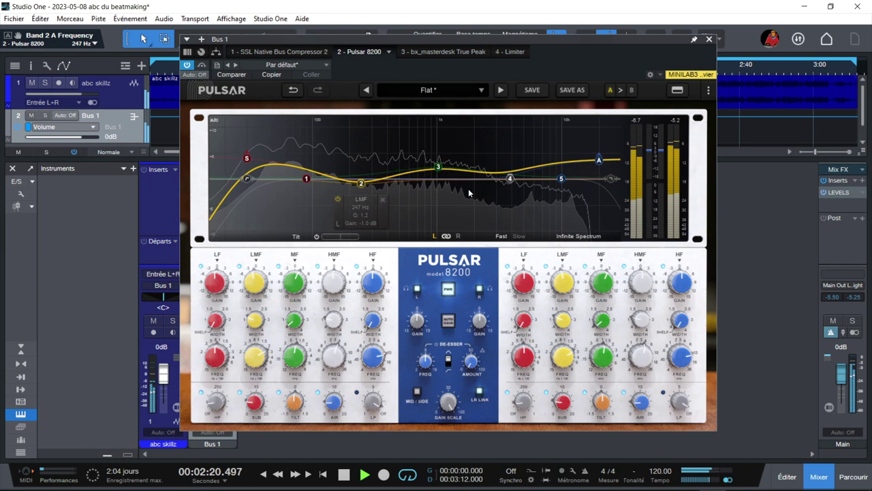
Cut the HMF band slightly and raise the HF shelf at 10.0 kHz to +1.3 dB
{"action": "left_click_drag", "start_coordinate": [511, 179], "coordinate": [563, 173]}
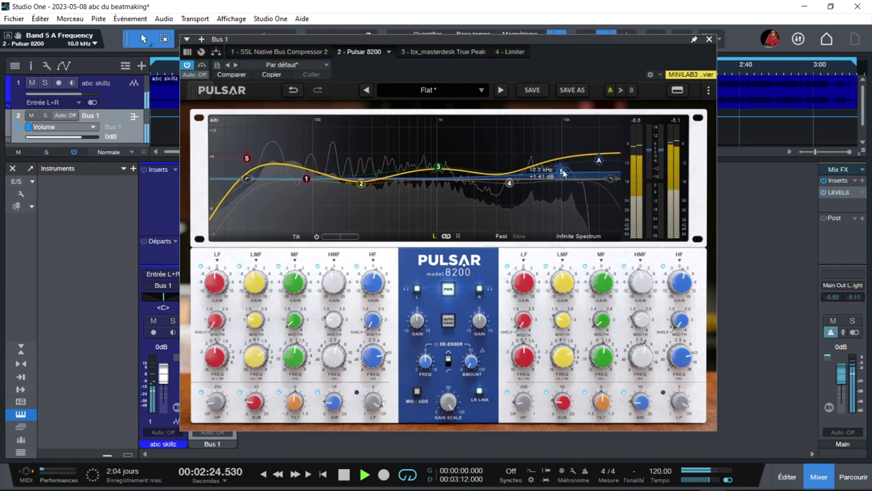
{"action": "mouse_move", "coordinate": [563, 173]}
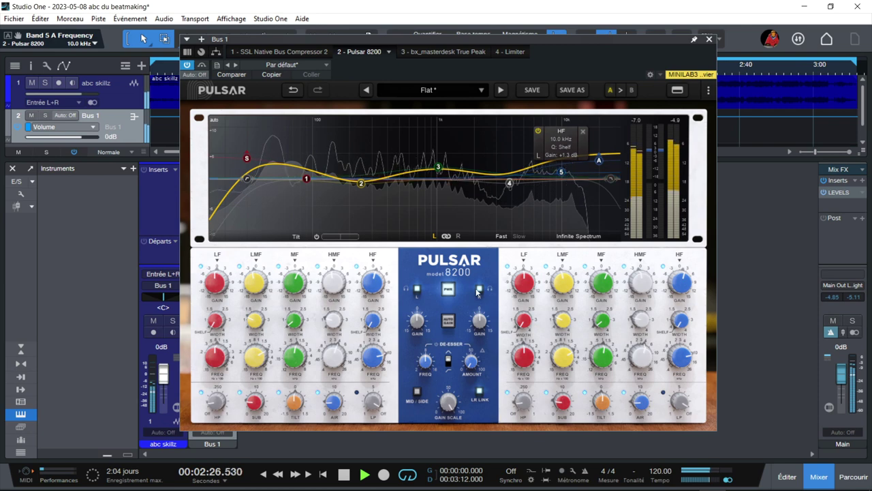
Enable Auto Gain, bypass and reactivate the equalizer to compare the sound, and stop playback
{"action": "left_click", "coordinate": [447, 321]}
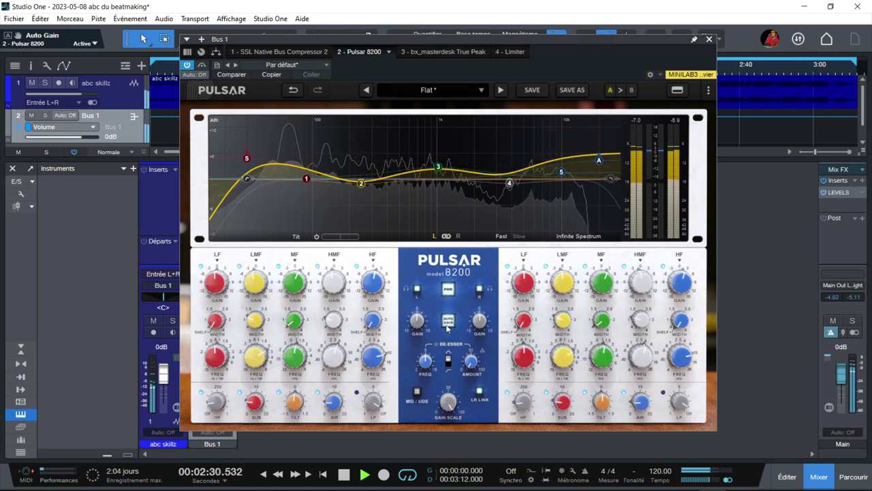
{"action": "left_click", "coordinate": [447, 291]}
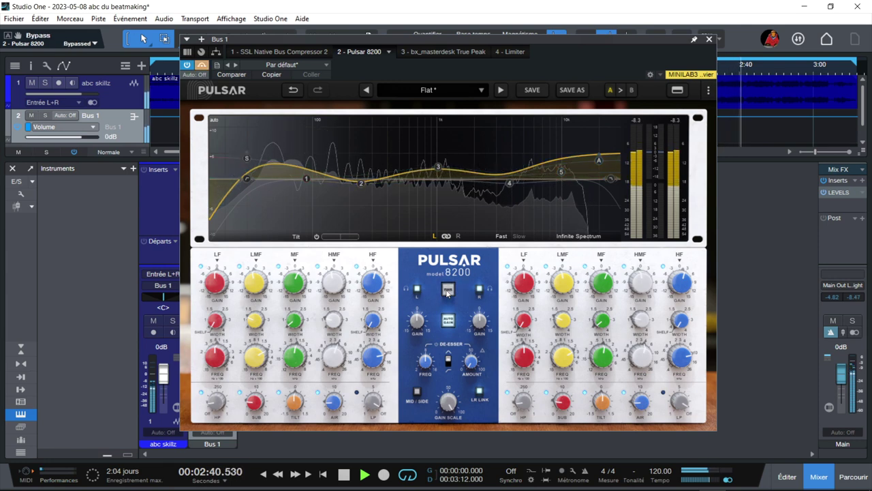
{"action": "left_click", "coordinate": [447, 291]}
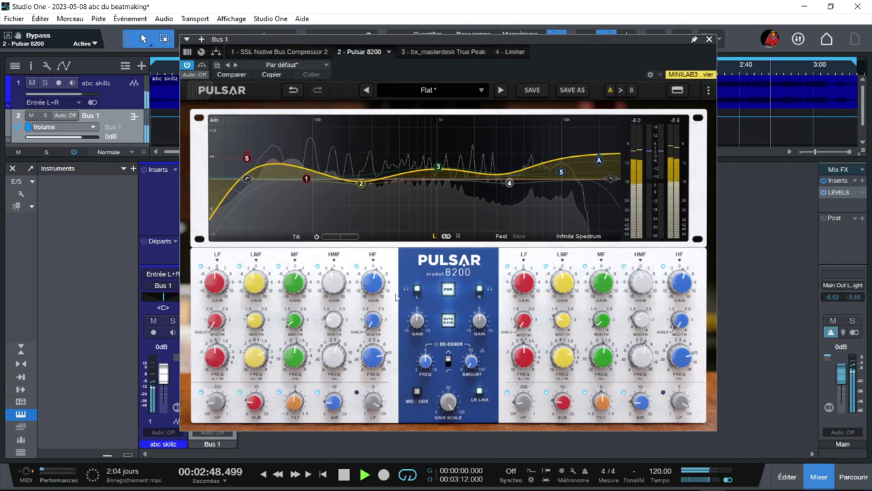
{"action": "key", "text": "space"}
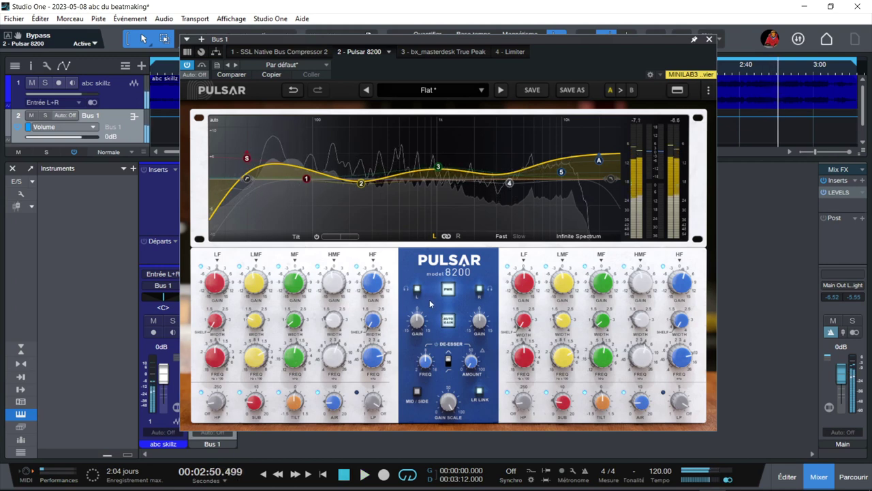
Switch the left and right channels off and back on, one after the other
{"action": "left_click", "coordinate": [417, 291]}
{"action": "left_click", "coordinate": [417, 291]}
{"action": "left_click", "coordinate": [480, 290]}
{"action": "left_click", "coordinate": [480, 290]}
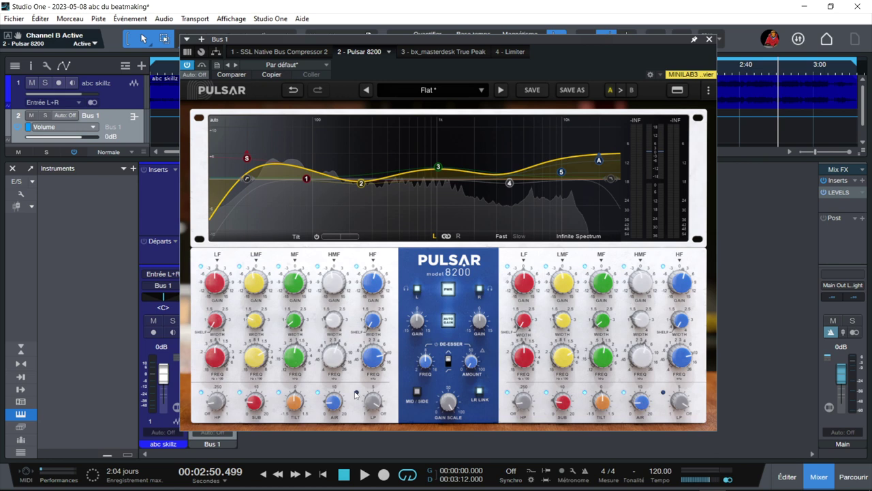
Reactivate the low-pass filter and resume playback
{"action": "left_click", "coordinate": [356, 394]}
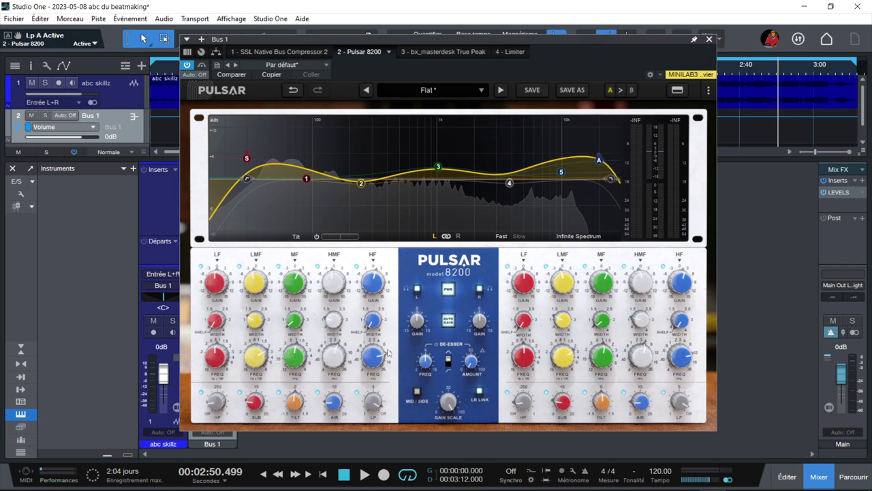
{"action": "key", "text": "space"}
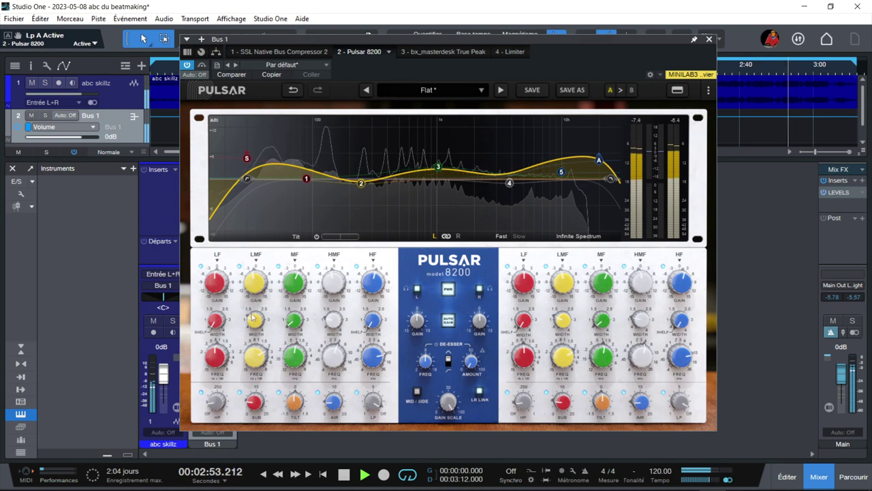
Raise the LF band's gain, sweep its frequency down to 30 Hz, and set it to 150 Hz
{"action": "left_click_drag", "start_coordinate": [221, 286], "coordinate": [220, 276]}
{"action": "left_click_drag", "start_coordinate": [215, 355], "coordinate": [215, 352]}
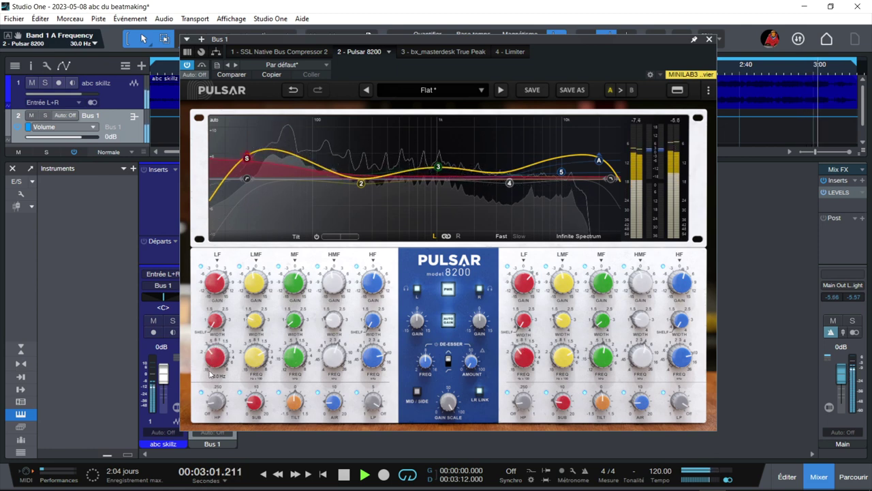
{"action": "left_click_drag", "start_coordinate": [219, 349], "coordinate": [222, 339]}
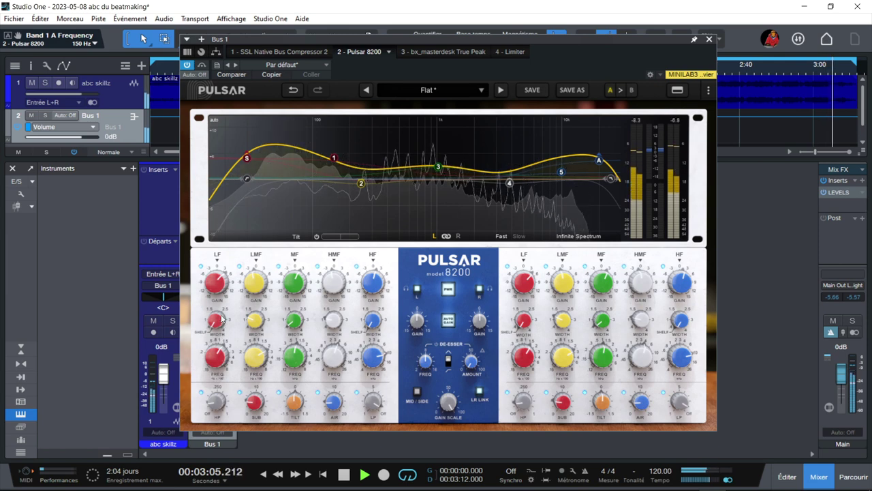
Adjust the LMF band's width, set its gain to +3.00 dB, and raise the MF band's gain
{"action": "left_click_drag", "start_coordinate": [257, 325], "coordinate": [256, 319]}
{"action": "left_click_drag", "start_coordinate": [257, 282], "coordinate": [259, 265]}
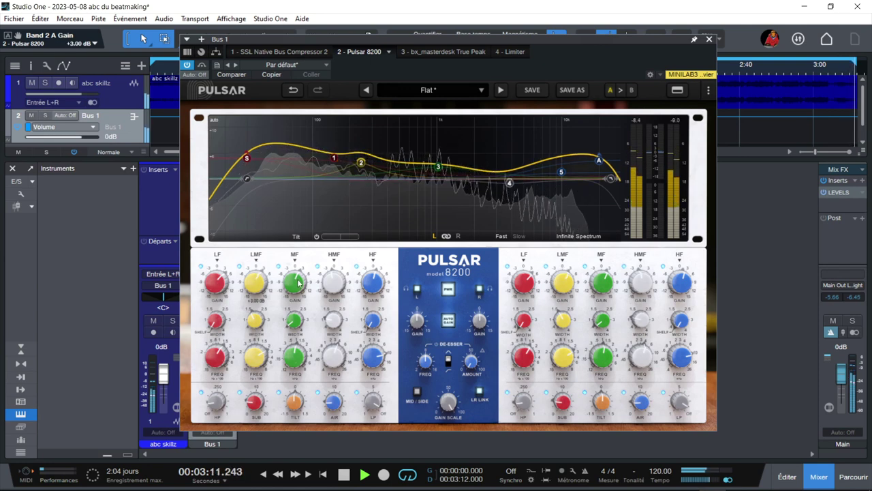
{"action": "mouse_move", "coordinate": [304, 292]}
{"action": "left_mouse_down"}
{"action": "mouse_move", "coordinate": [302, 281]}
{"action": "mouse_move", "coordinate": [304, 289]}
{"action": "left_mouse_up"}
Set the low-pass frequency to Off, and bypass and reactivate the equalizer to compare the sound
{"action": "left_click_drag", "start_coordinate": [384, 402], "coordinate": [389, 353]}
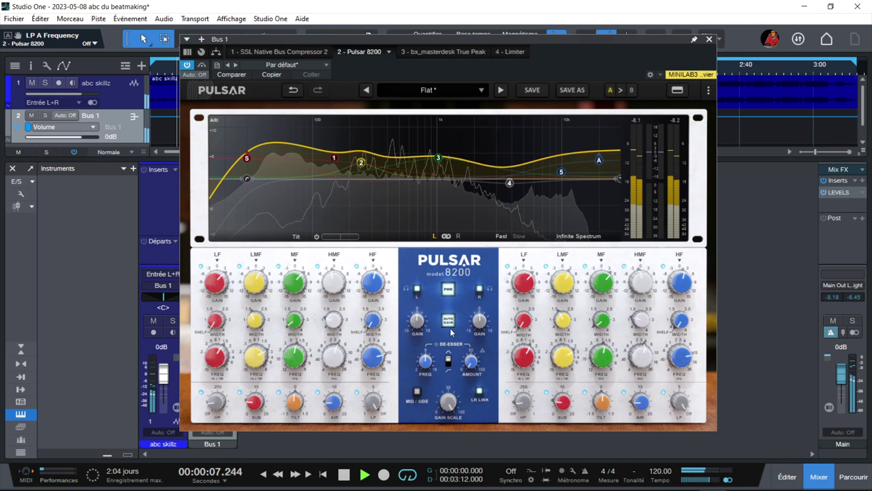
{"action": "left_click", "coordinate": [448, 289]}
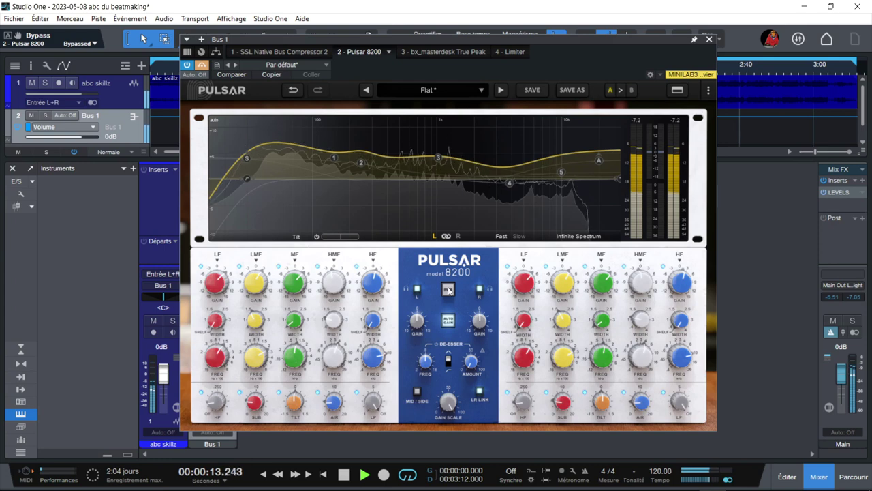
{"action": "left_click", "coordinate": [449, 289]}
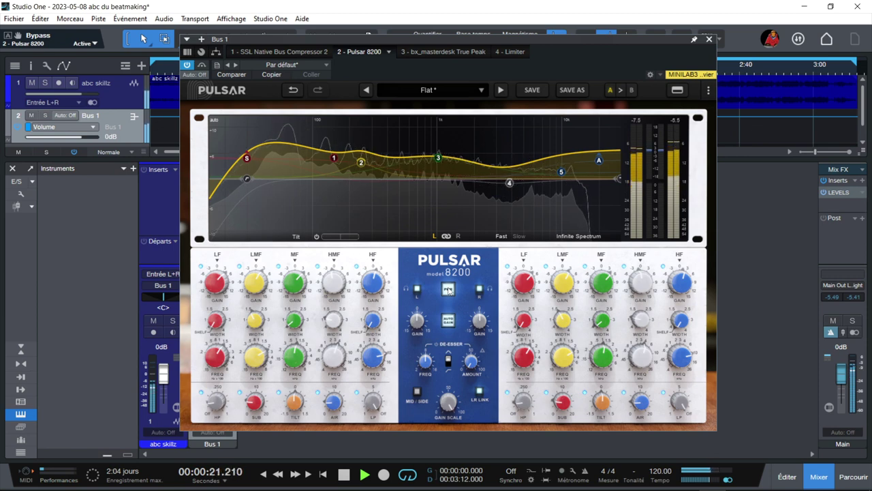
Bypass and reactivate the equalizer to compare the sound, and stop playback
{"action": "left_click", "coordinate": [448, 290]}
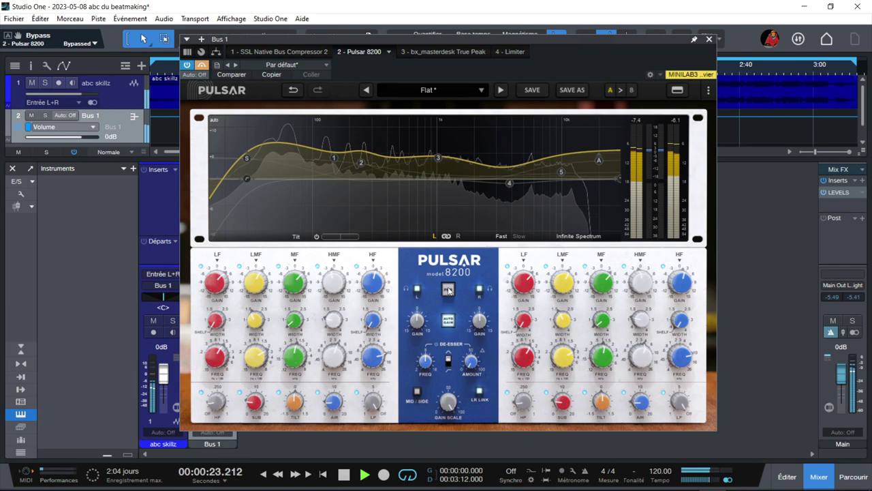
{"action": "left_click", "coordinate": [449, 290]}
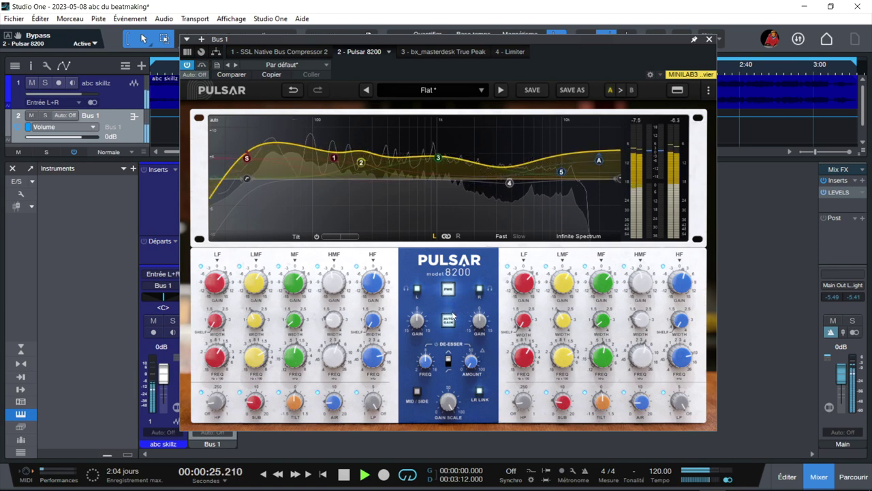
{"action": "key", "text": "space"}
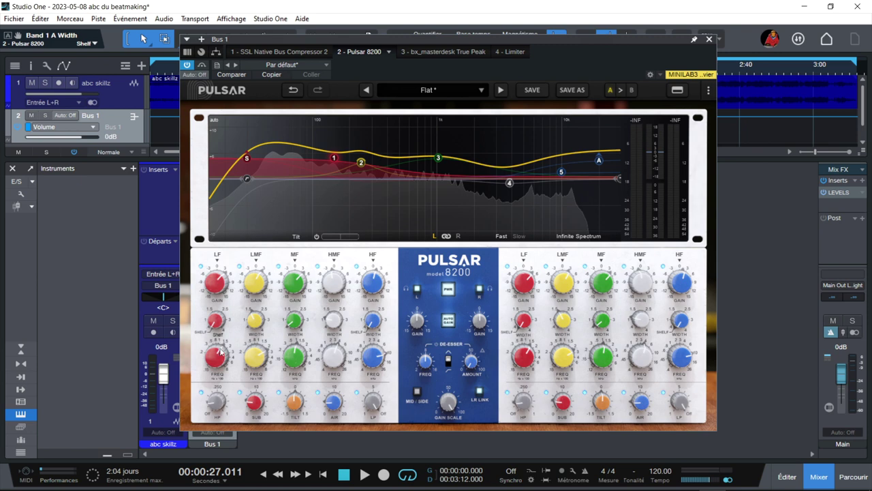
Set the widths of the LF and HF bands to Shelf
{"action": "left_click_drag", "start_coordinate": [222, 332], "coordinate": [218, 368]}
{"action": "mouse_move", "coordinate": [376, 325]}
{"action": "left_mouse_down"}
{"action": "mouse_move", "coordinate": [390, 211]}
{"action": "mouse_move", "coordinate": [378, 340]}
{"action": "left_mouse_up"}
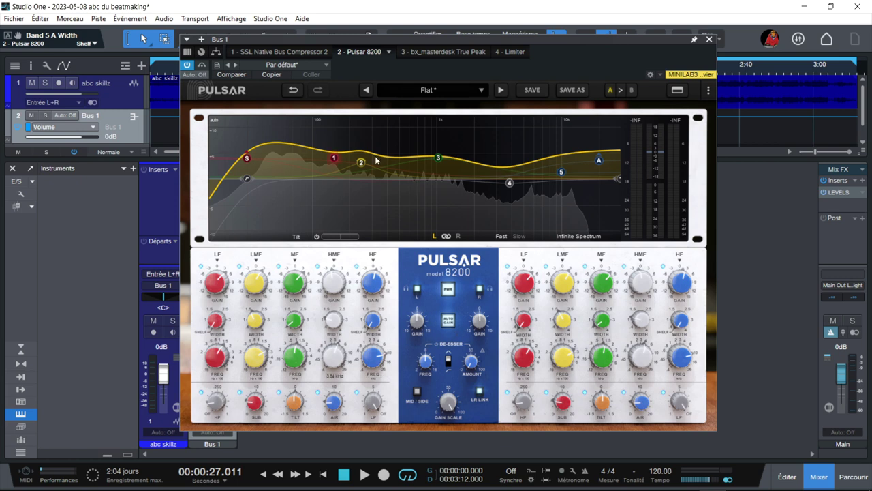
Turn the LMF band into a wide cut at about 247 Hz, with a gain of about -2.9 dB and a Q of 0.99
{"action": "left_click_drag", "start_coordinate": [361, 163], "coordinate": [361, 178]}
{"action": "mouse_move", "coordinate": [361, 178]}
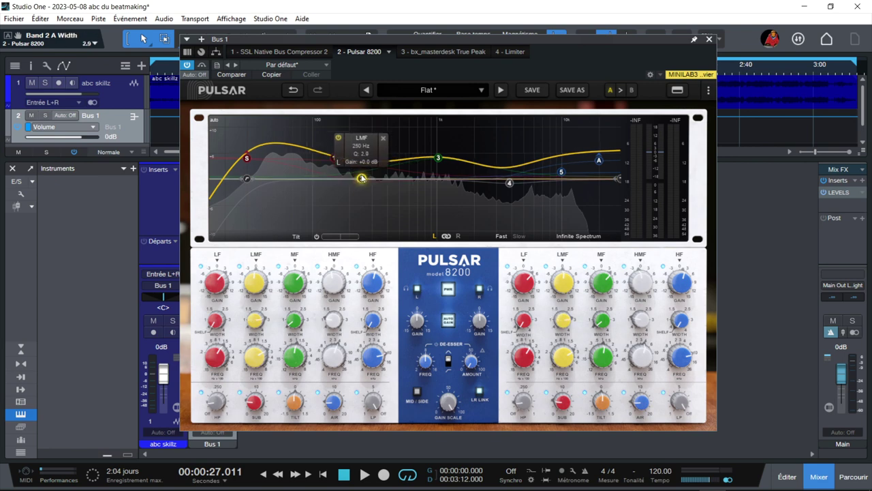
{"action": "left_click_drag", "start_coordinate": [361, 179], "coordinate": [363, 192]}
{"action": "mouse_move", "coordinate": [363, 192]}
{"action": "scroll", "coordinate": [363, 193], "scroll_direction": "down", "scroll_amount": 8}
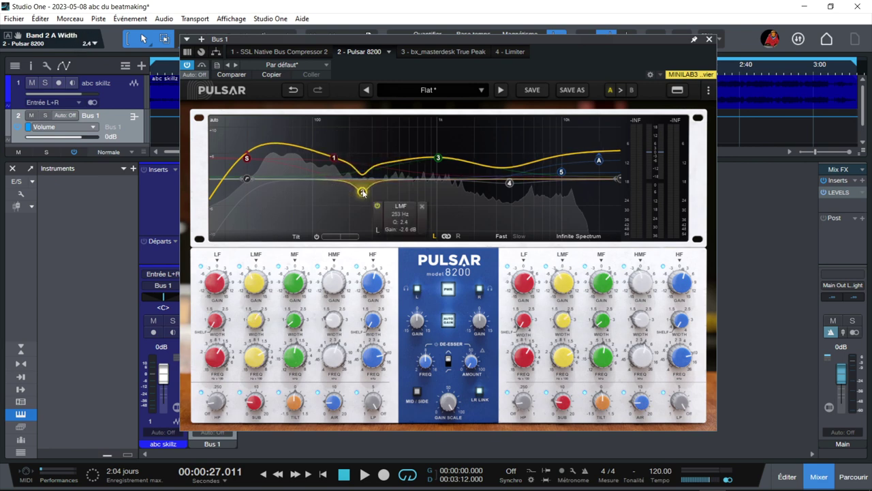
{"action": "scroll", "coordinate": [362, 192], "scroll_direction": "down", "scroll_amount": 1}
{"action": "mouse_move", "coordinate": [362, 193]}
{"action": "left_mouse_down"}
{"action": "mouse_move", "coordinate": [352, 197]}
{"action": "mouse_move", "coordinate": [358, 182]}
{"action": "mouse_move", "coordinate": [351, 189]}
{"action": "mouse_move", "coordinate": [361, 194]}
{"action": "left_mouse_up"}
Slightly lower the gains of the LF and MF bands, and reduce the LMF cut with its frequency at 245 Hz
{"action": "mouse_move", "coordinate": [338, 161]}
{"action": "left_click_drag", "start_coordinate": [338, 161], "coordinate": [339, 165]}
{"action": "mouse_move", "coordinate": [439, 161]}
{"action": "left_click_drag", "start_coordinate": [438, 162], "coordinate": [439, 167]}
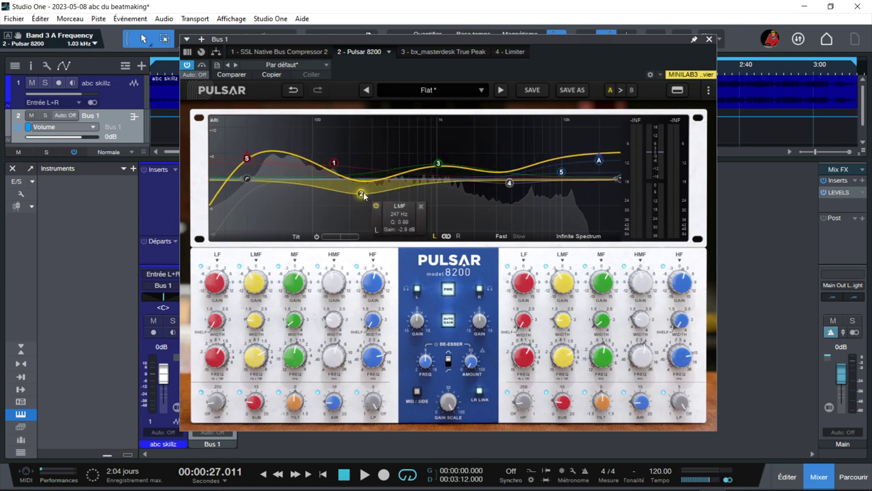
{"action": "left_click_drag", "start_coordinate": [361, 194], "coordinate": [363, 190]}
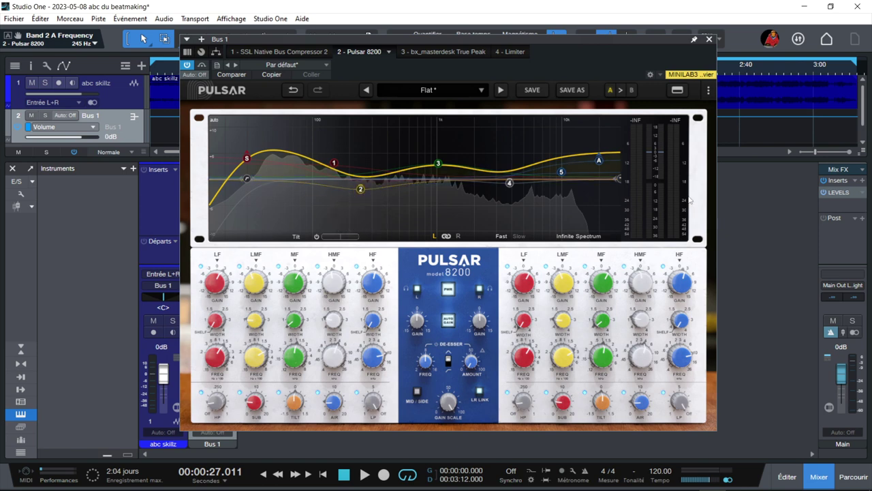
Resume playback and activate the bx_masterdesk True Peak insert on Bus 1
{"action": "key", "text": "space"}
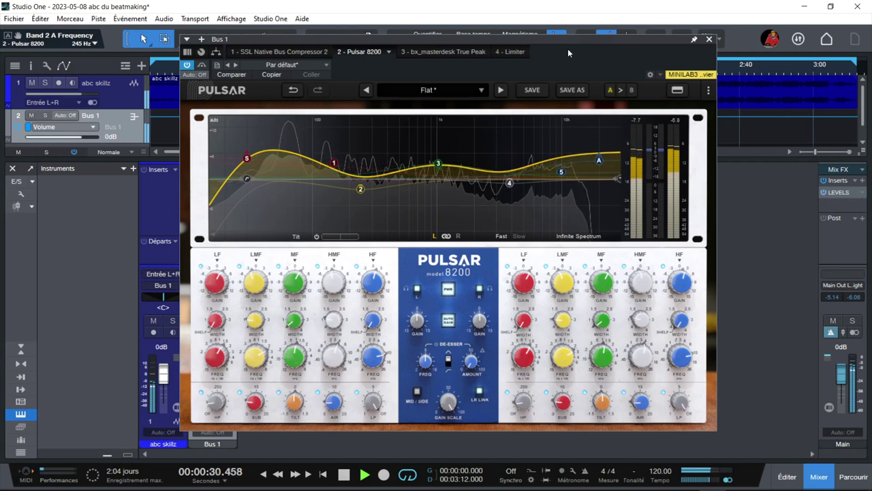
{"action": "left_click", "coordinate": [469, 52]}
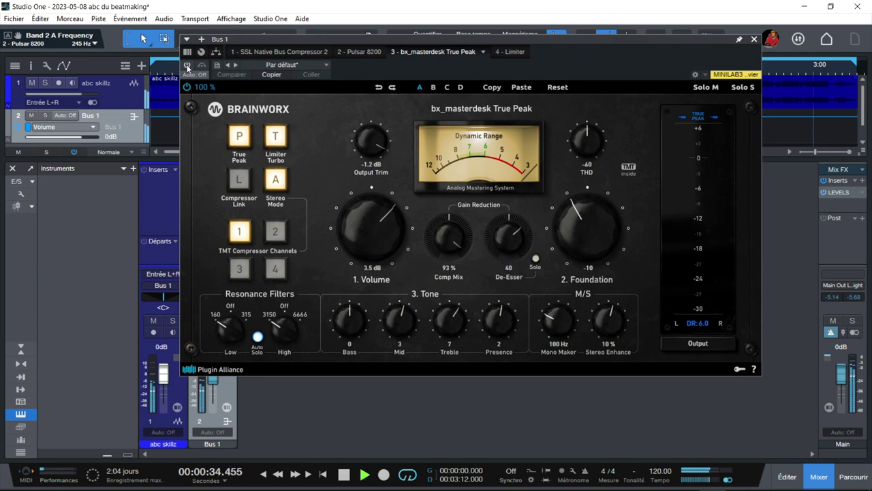
{"action": "left_click", "coordinate": [187, 65]}
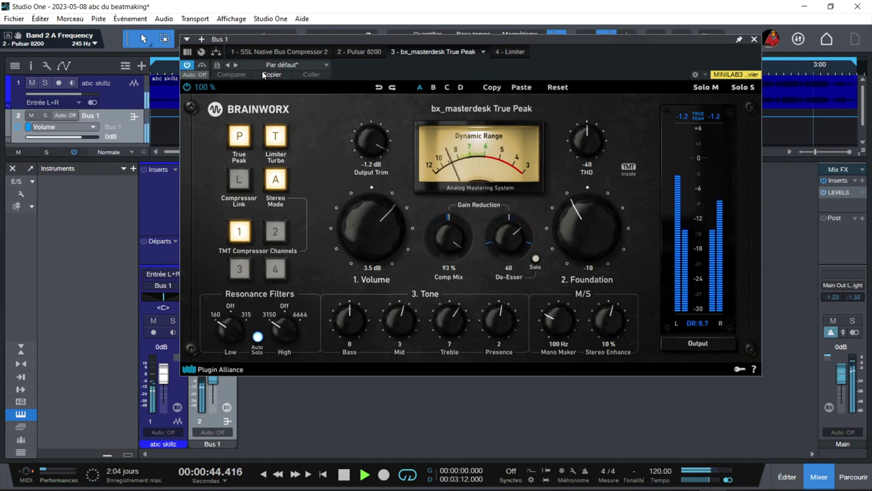
In the Pulsar 8200, set the LF band to about 78.8 Hz and +4.0 dB, and reduce the LMF cut to nearly flat
{"action": "left_click", "coordinate": [353, 51]}
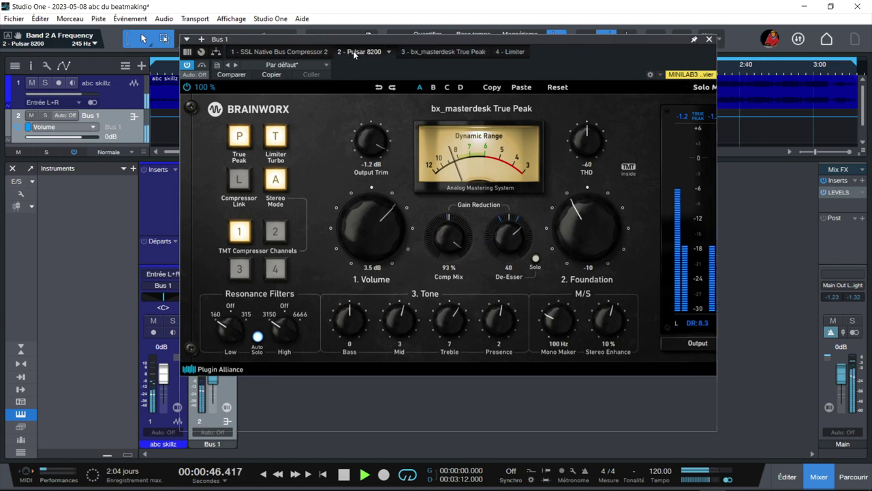
{"action": "mouse_move", "coordinate": [247, 161]}
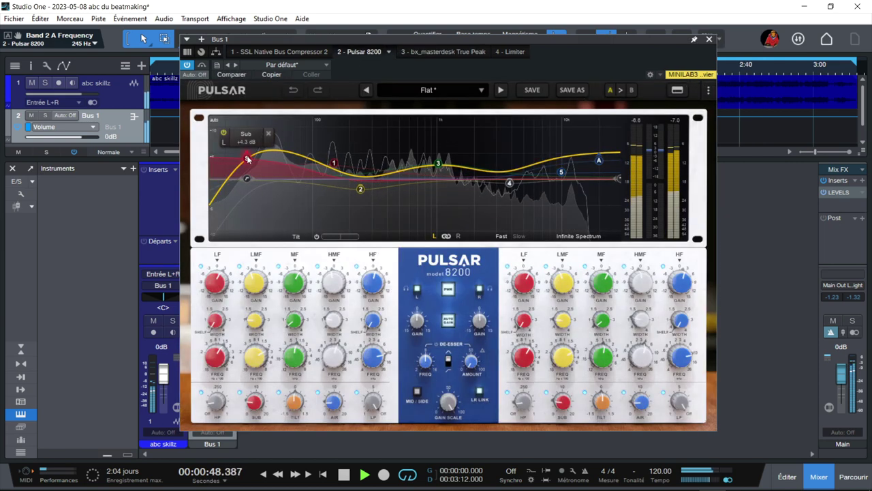
{"action": "left_click_drag", "start_coordinate": [333, 162], "coordinate": [299, 157]}
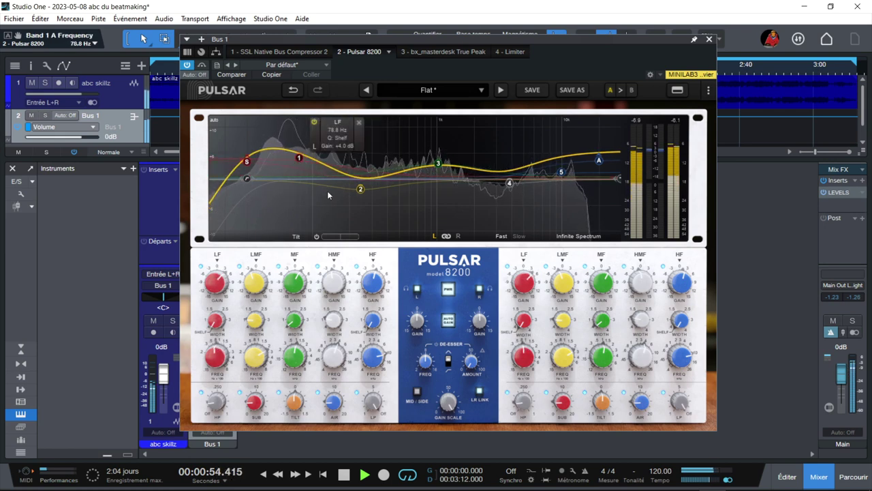
{"action": "mouse_move", "coordinate": [352, 190]}
{"action": "left_click_drag", "start_coordinate": [360, 189], "coordinate": [359, 181]}
Raise the HMF band to a boost at a higher frequency, and set the HF band to 10.0 kHz with +0.8 dB of gain
{"action": "left_click_drag", "start_coordinate": [510, 183], "coordinate": [530, 171]}
{"action": "left_click", "coordinate": [562, 172]}
{"action": "left_click_drag", "start_coordinate": [566, 176], "coordinate": [566, 178]}
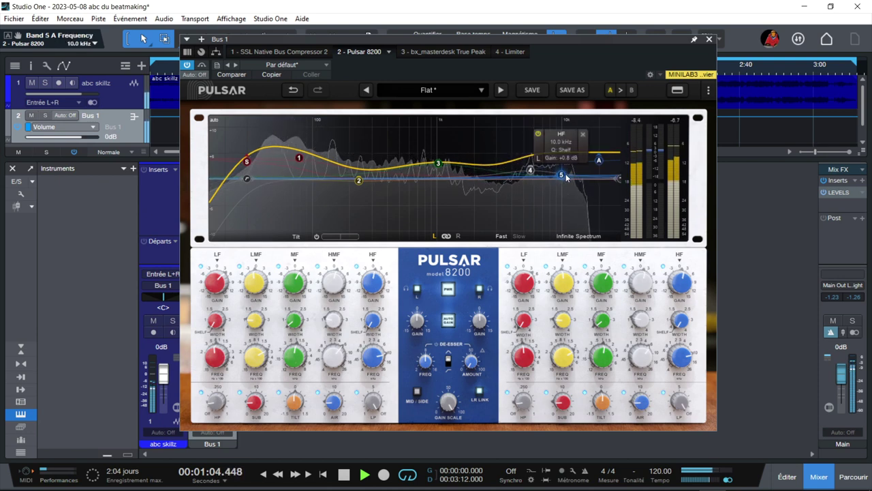
In bx_masterdesk, set the Volume to 4.0 dB and the Foundation to -8, and toggle its power to compare the sound
{"action": "left_click", "coordinate": [427, 54]}
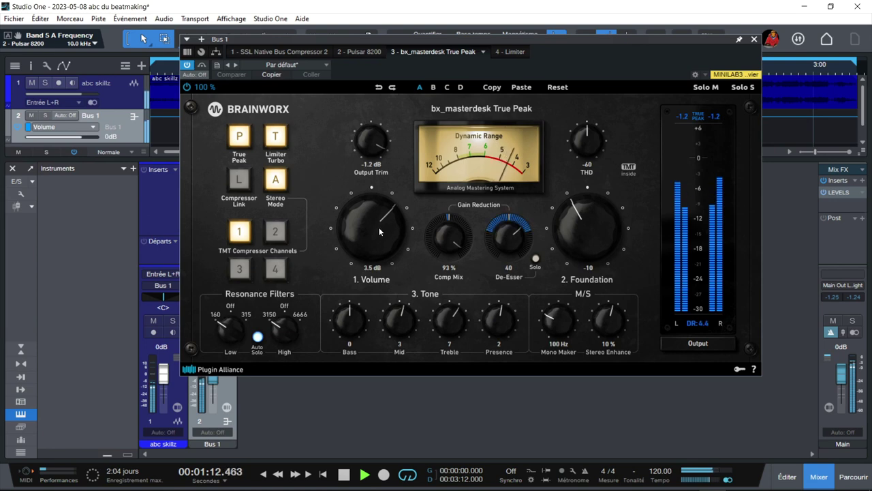
{"action": "scroll", "coordinate": [379, 227], "scroll_direction": "up", "scroll_amount": 1}
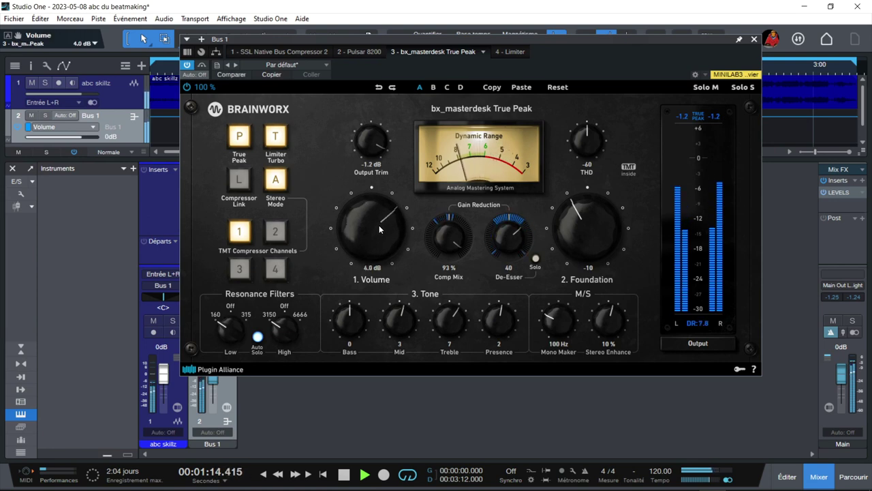
{"action": "scroll", "coordinate": [574, 207], "scroll_direction": "up", "scroll_amount": 2}
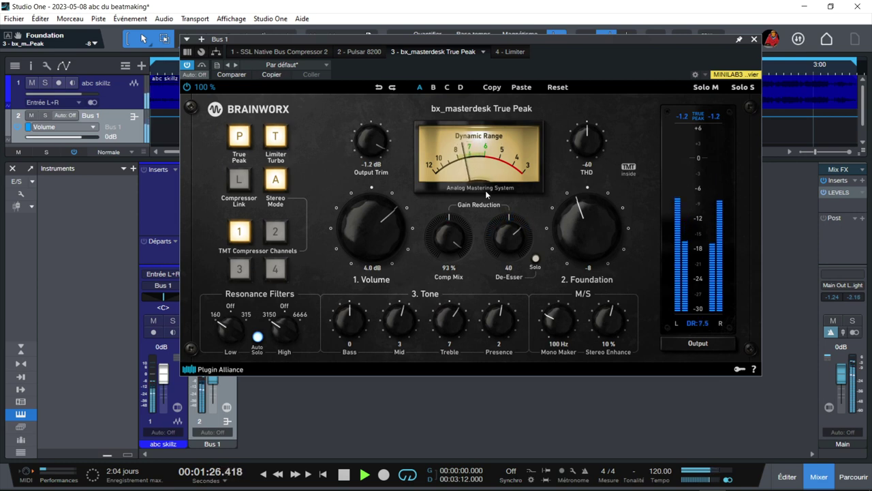
{"action": "left_click", "coordinate": [188, 88]}
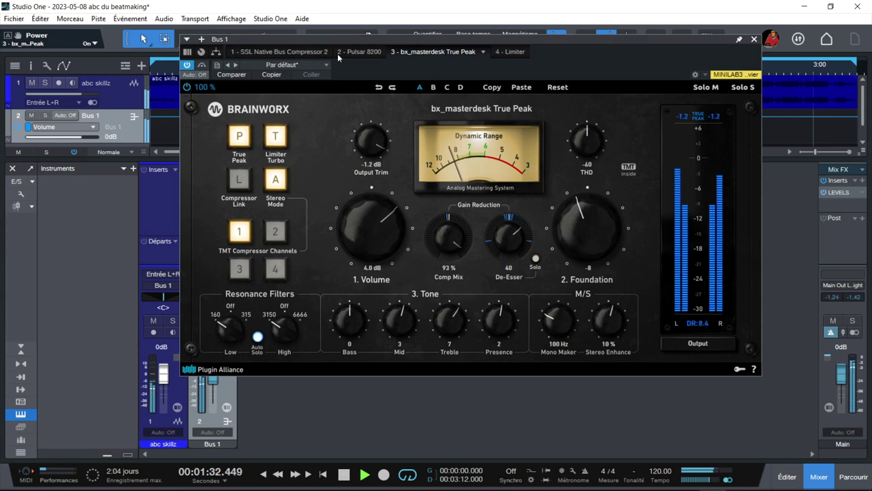
Return to the Pulsar 8200 and bypass and reactivate it to compare the sound
{"action": "left_click", "coordinate": [364, 50]}
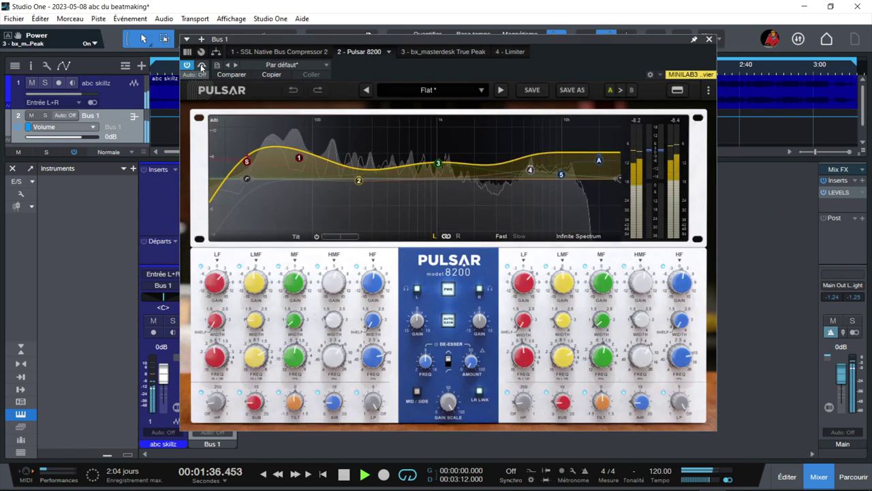
{"action": "left_click", "coordinate": [202, 66]}
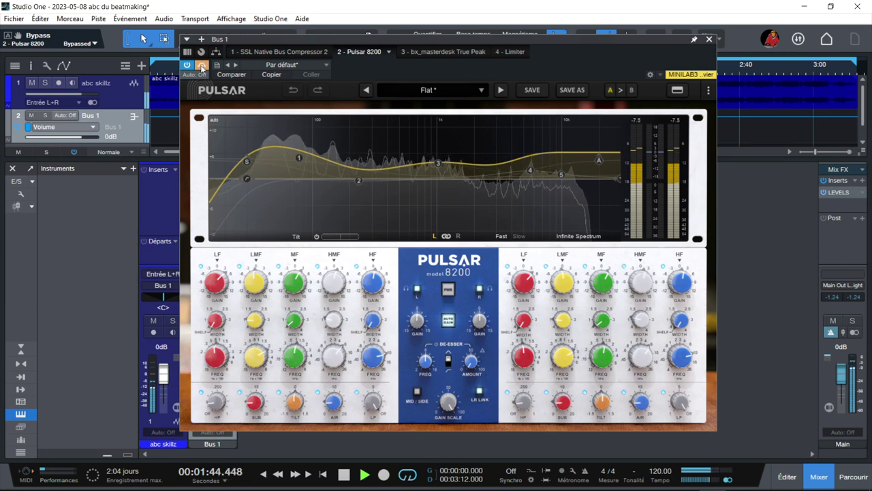
{"action": "left_click", "coordinate": [202, 65]}
Lower the LF band's gain slightly with its frequency at 78.0 Hz, and stop playback
{"action": "mouse_move", "coordinate": [301, 158]}
{"action": "left_click_drag", "start_coordinate": [301, 158], "coordinate": [300, 162]}
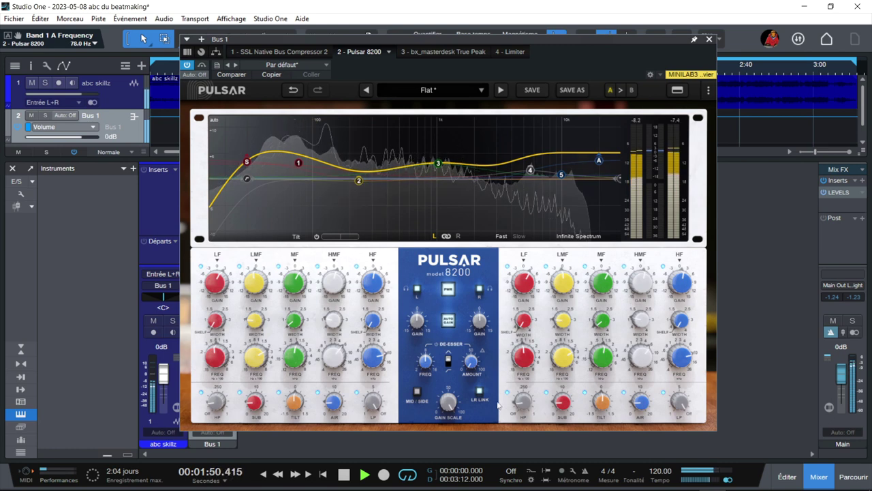
{"action": "key", "text": "space"}
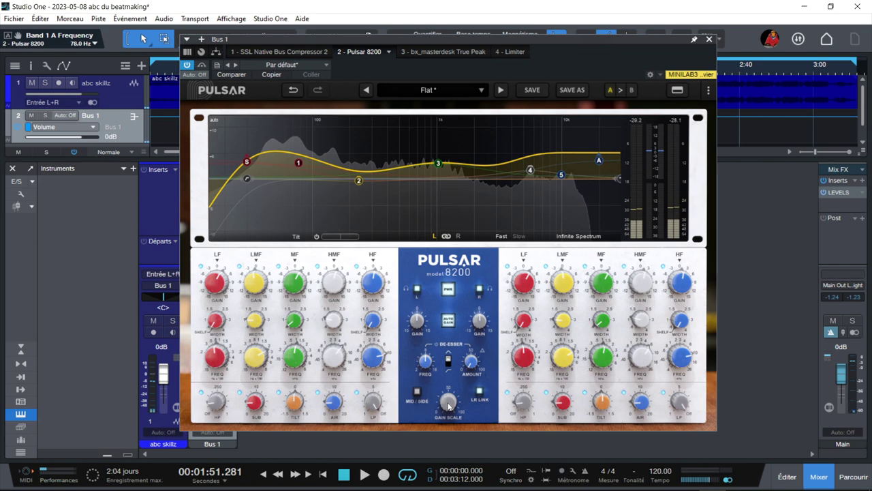
Sweep the Gain Scale from 0 up to 75, and set it to 66 during playback
{"action": "left_click_drag", "start_coordinate": [449, 404], "coordinate": [446, 485]}
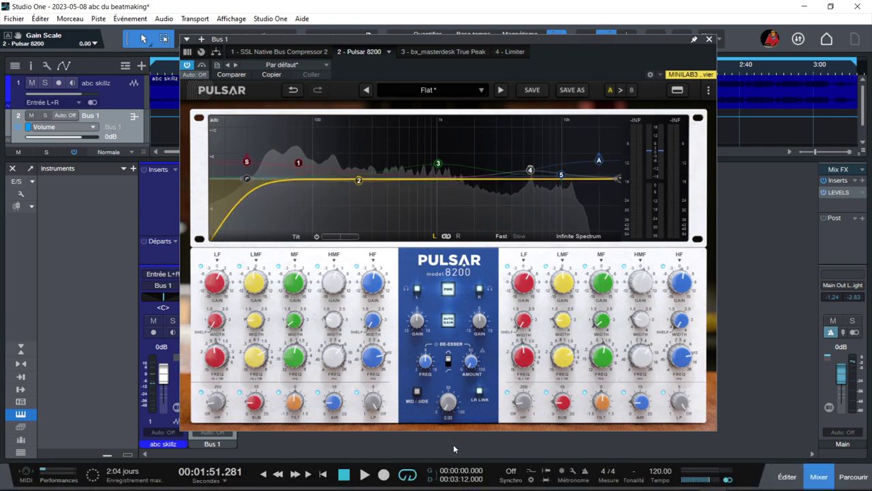
{"action": "left_click_drag", "start_coordinate": [452, 444], "coordinate": [452, 402]}
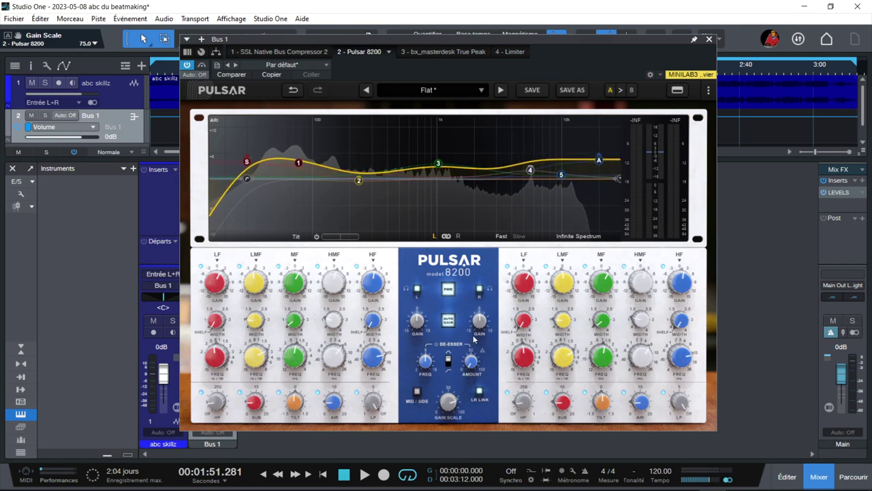
{"action": "key", "text": "space"}
{"action": "mouse_move", "coordinate": [449, 403]}
{"action": "left_mouse_down"}
{"action": "mouse_move", "coordinate": [454, 424]}
{"action": "mouse_move", "coordinate": [461, 369]}
{"action": "mouse_move", "coordinate": [452, 445]}
{"action": "mouse_move", "coordinate": [457, 417]}
{"action": "left_mouse_up"}
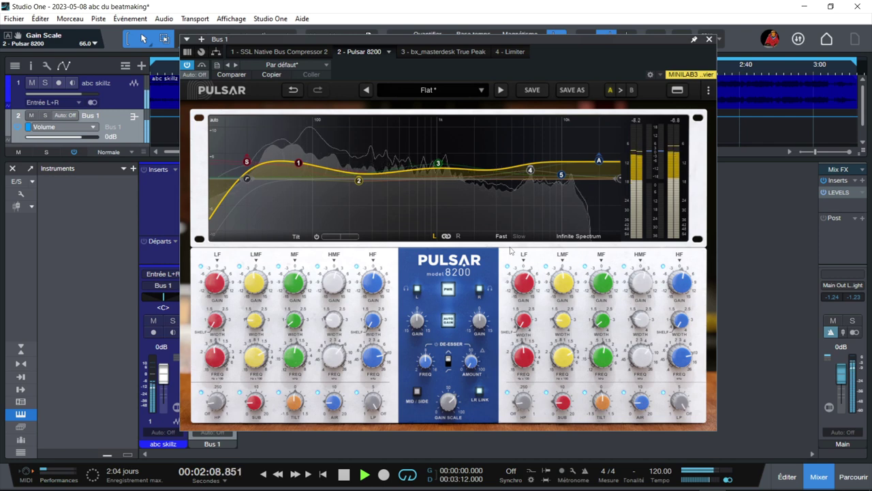
Stop playback and hide the equalizer's curve display
{"action": "key", "text": "space"}
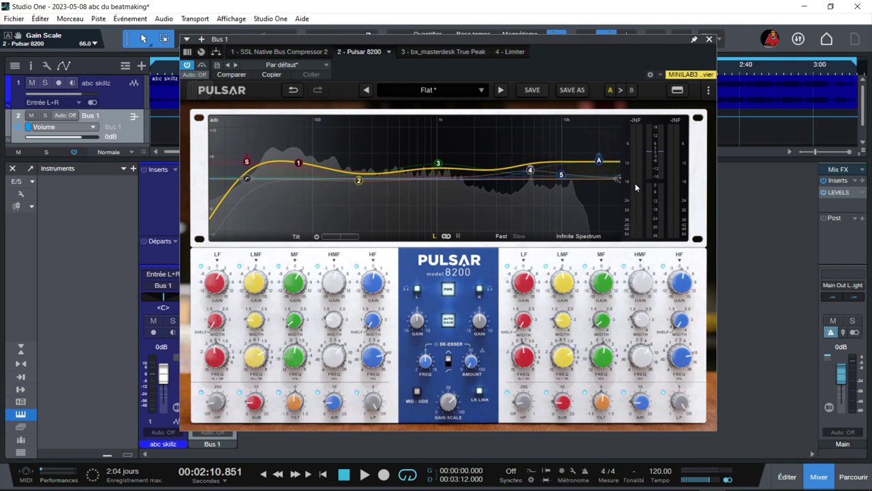
{"action": "left_click", "coordinate": [678, 90]}
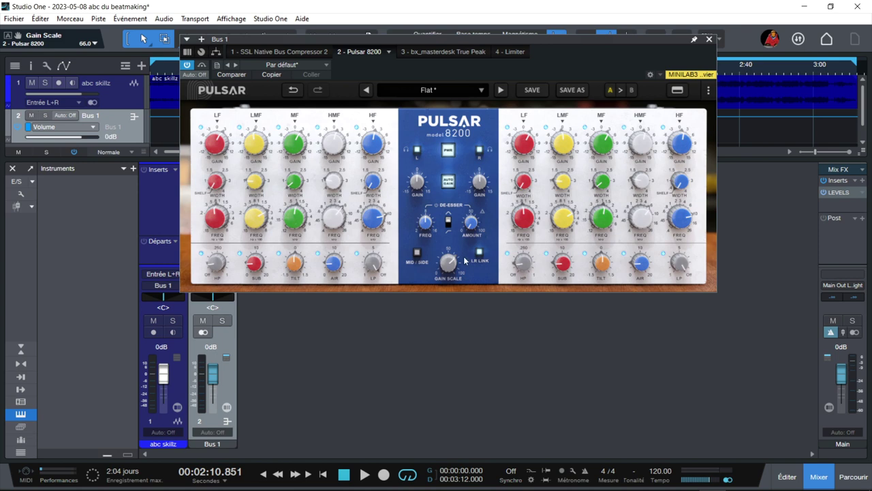